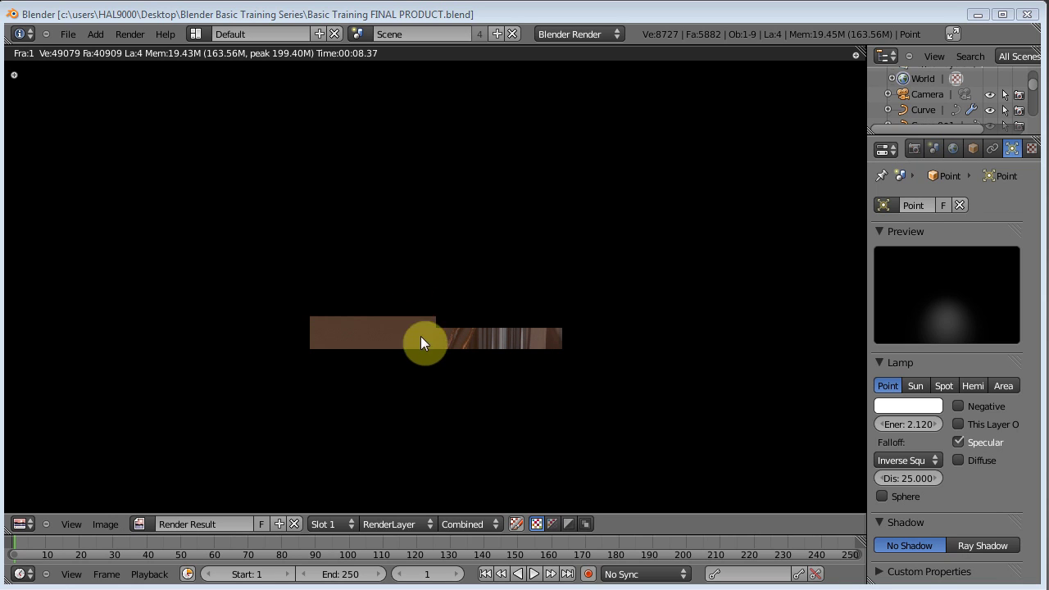
- Start a new default scene and render the cube through the camera view
key("ctrl+n")
left_click(583, 313)
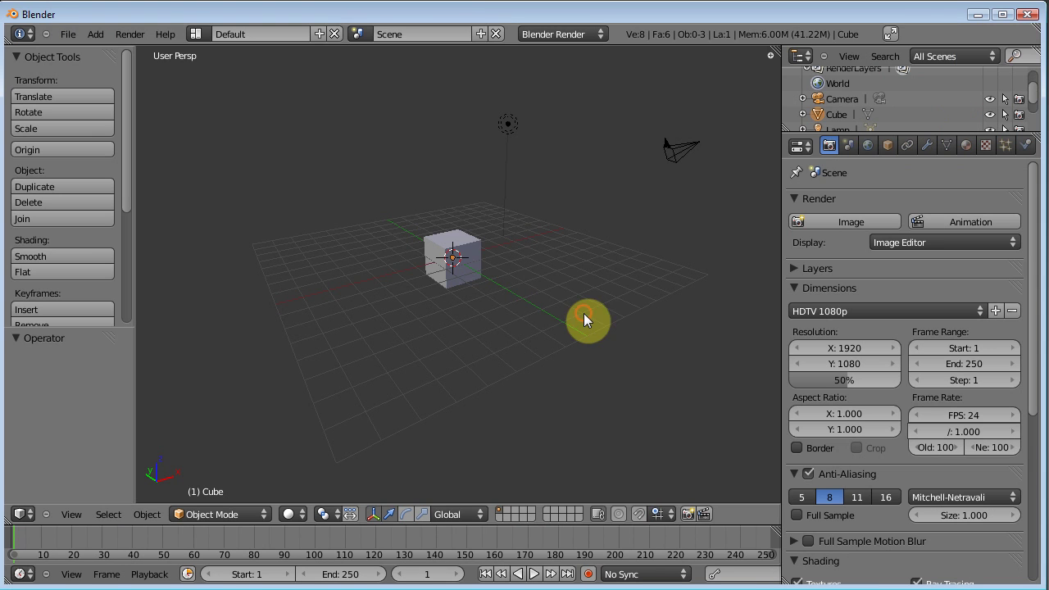
key("KP_0")
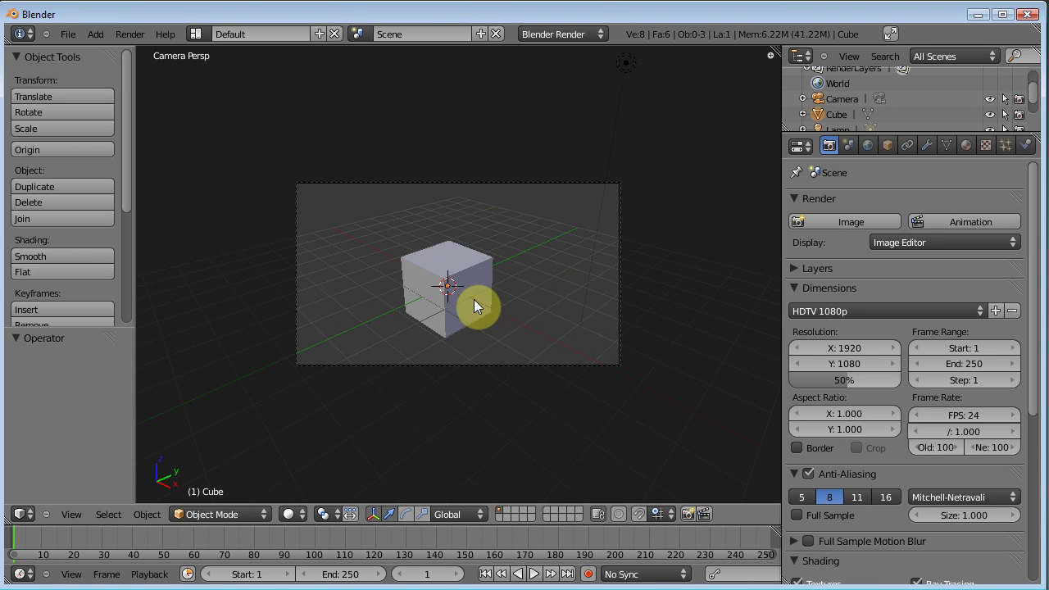
key("F12")
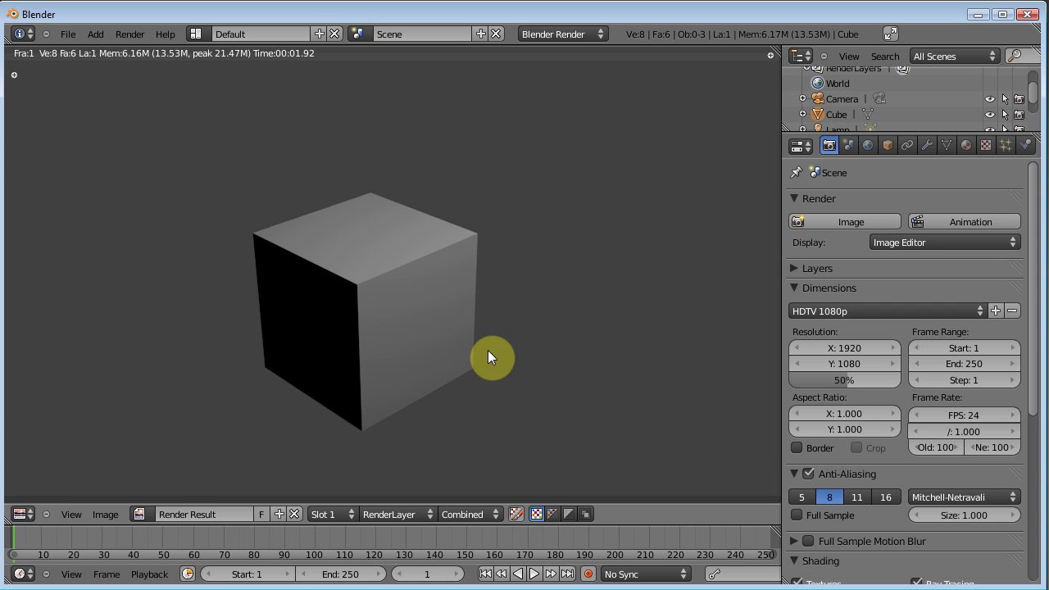
- Save the rendered image to the Desktop folder as "delete my ass.png"
key("F3")
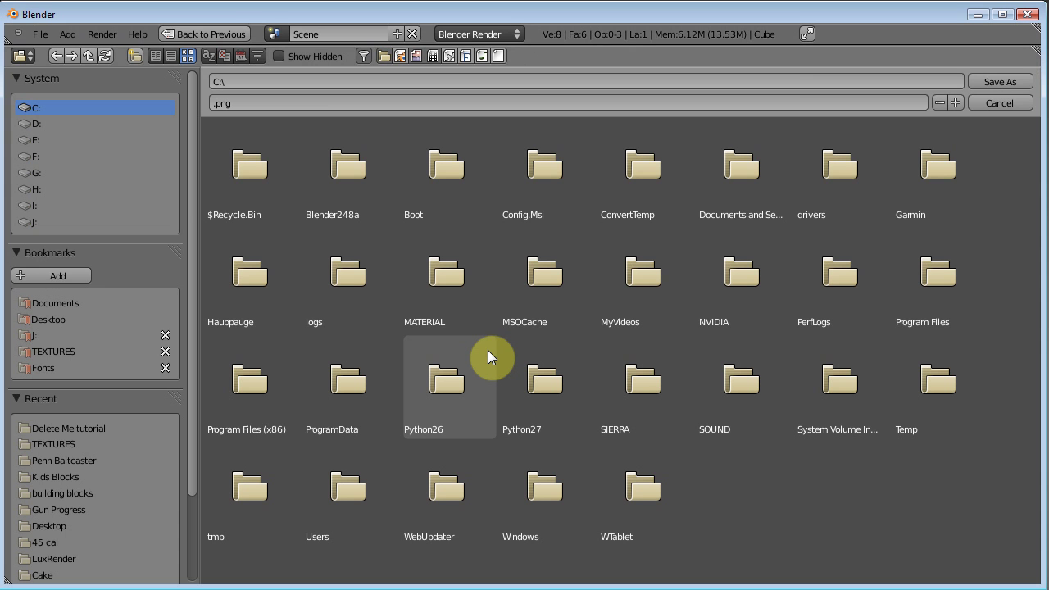
left_click(59, 319)
left_click(233, 102)
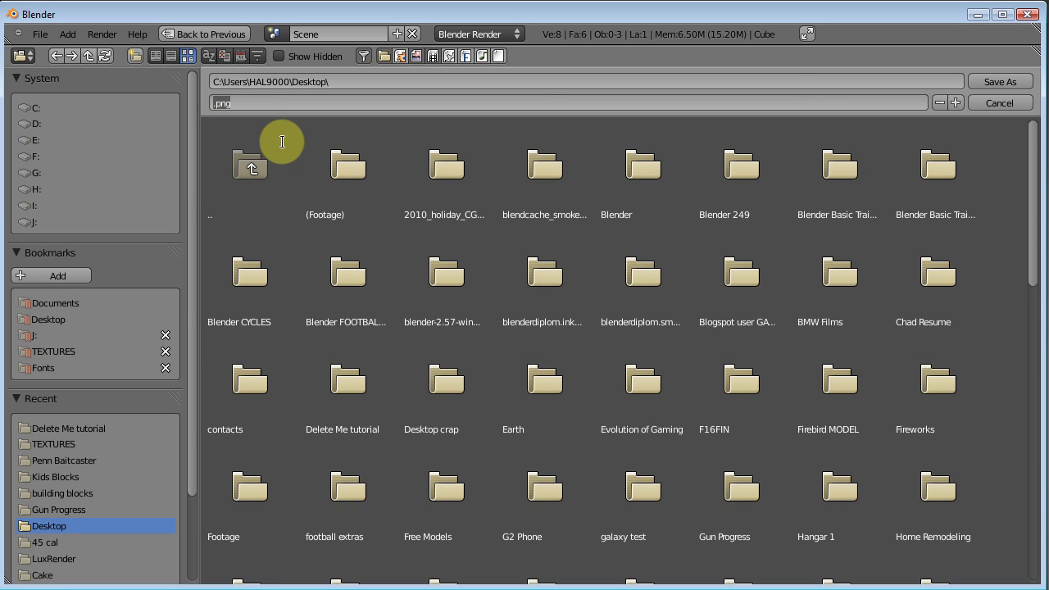
type("delete my ")
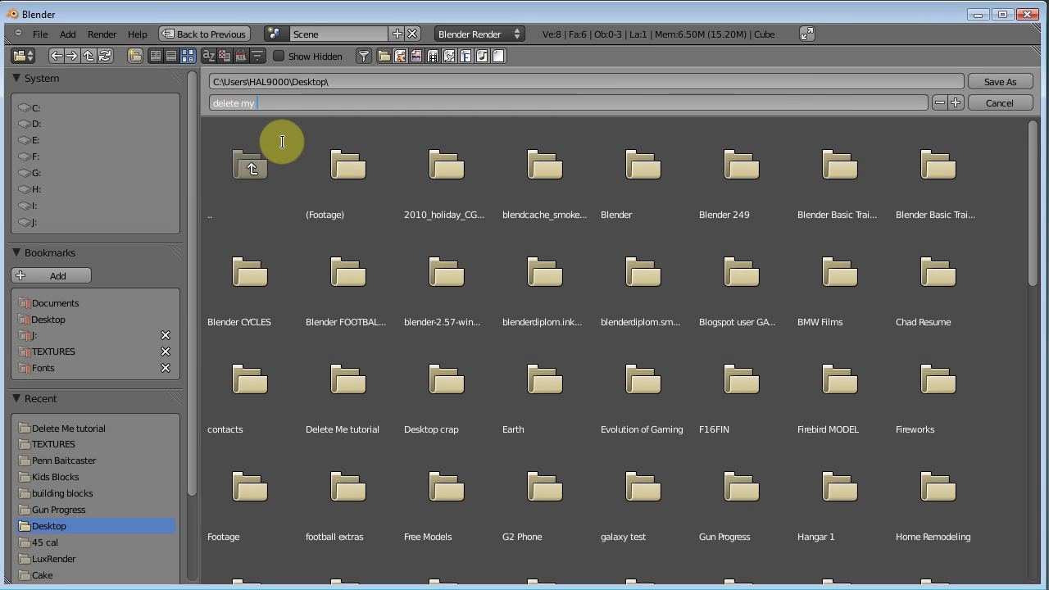
type("ass")
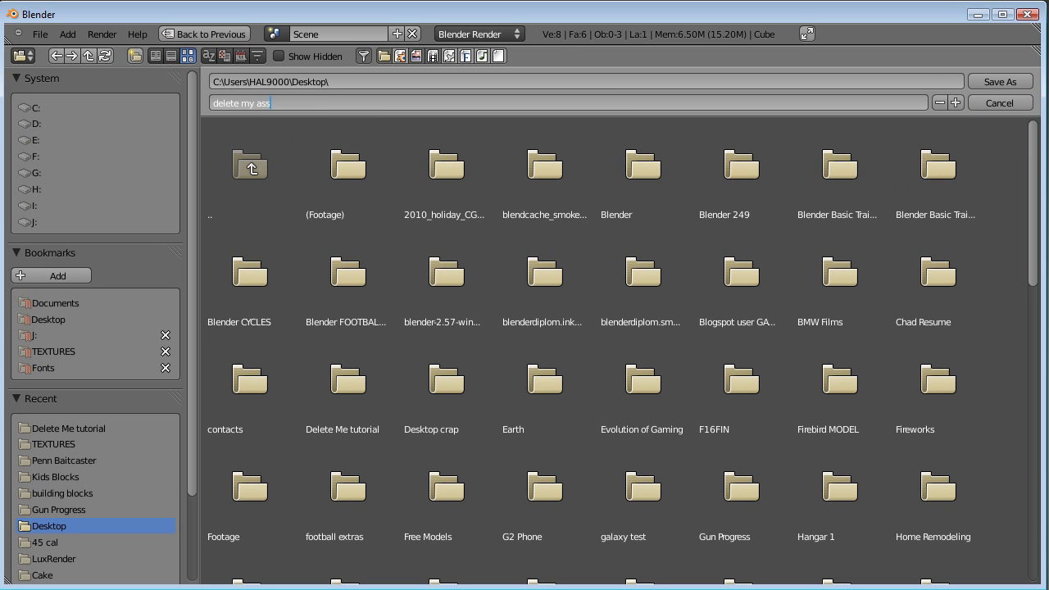
left_click(1006, 84)
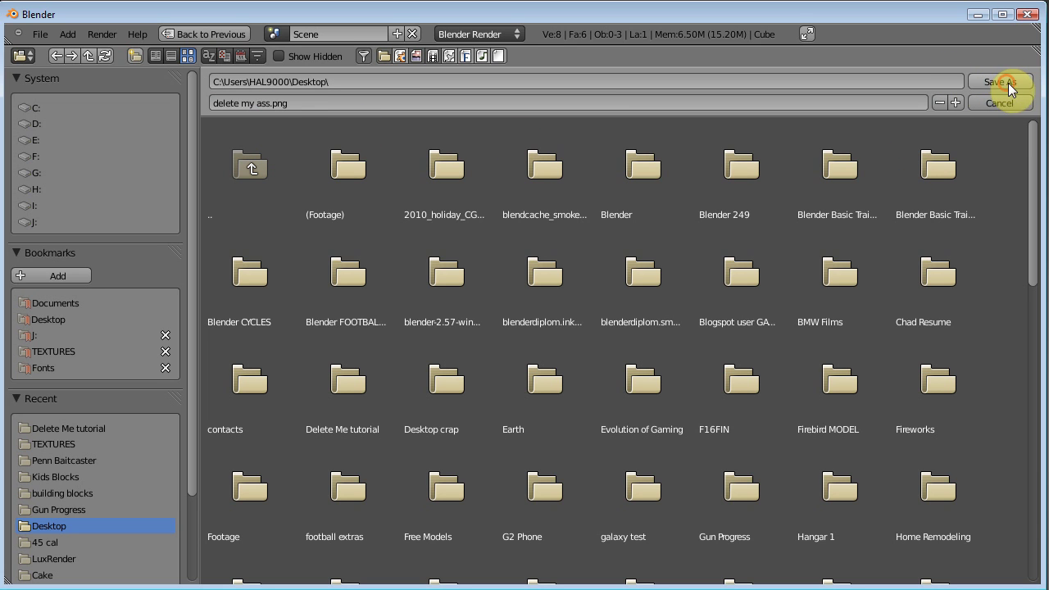
left_click(997, 81)
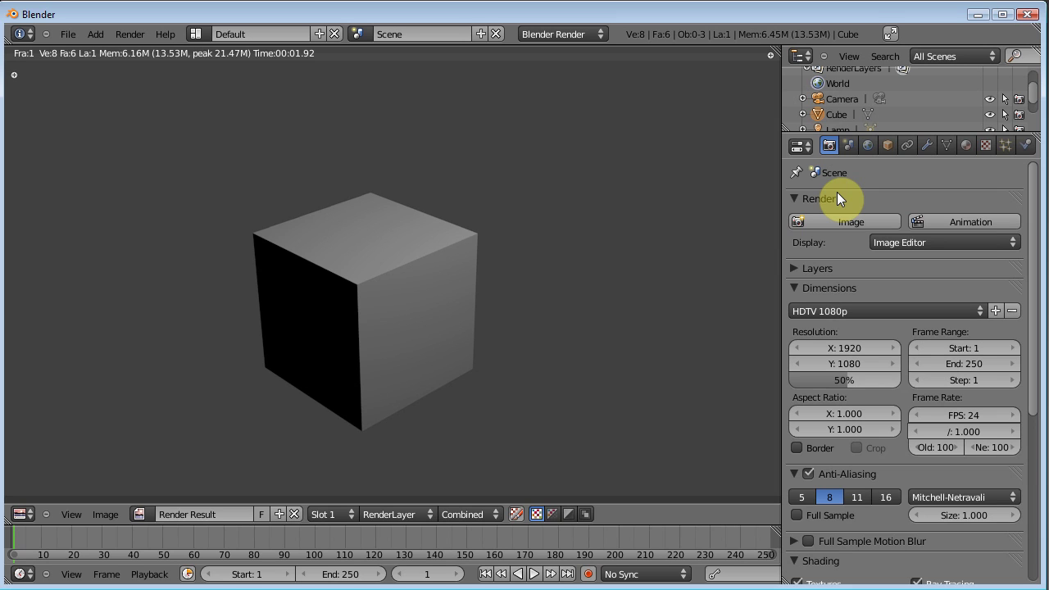
- Inspect the render layer settings and the list of render dimension presets
left_click(792, 269)
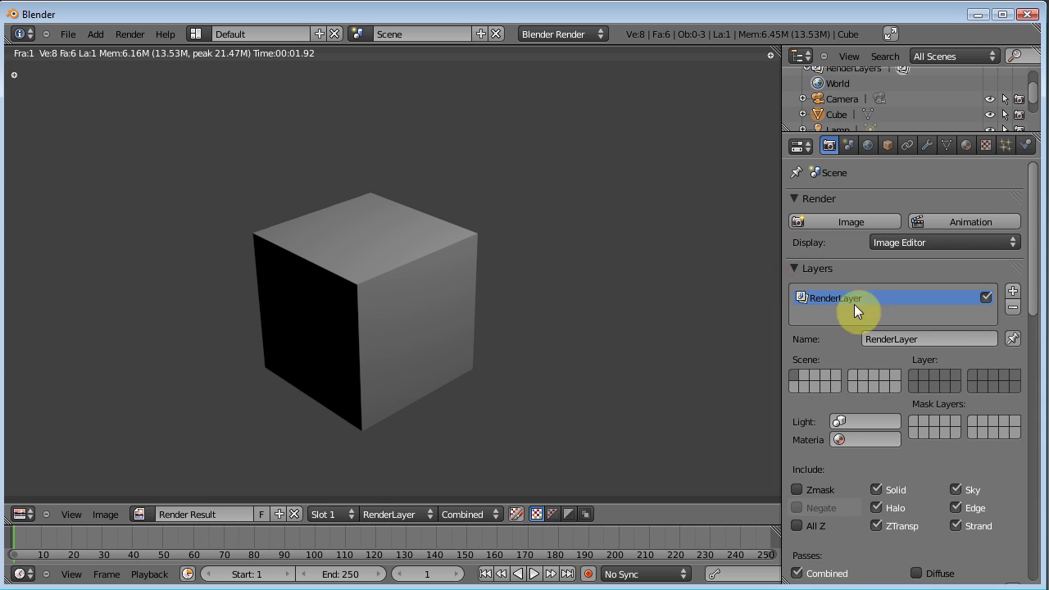
left_click(795, 268)
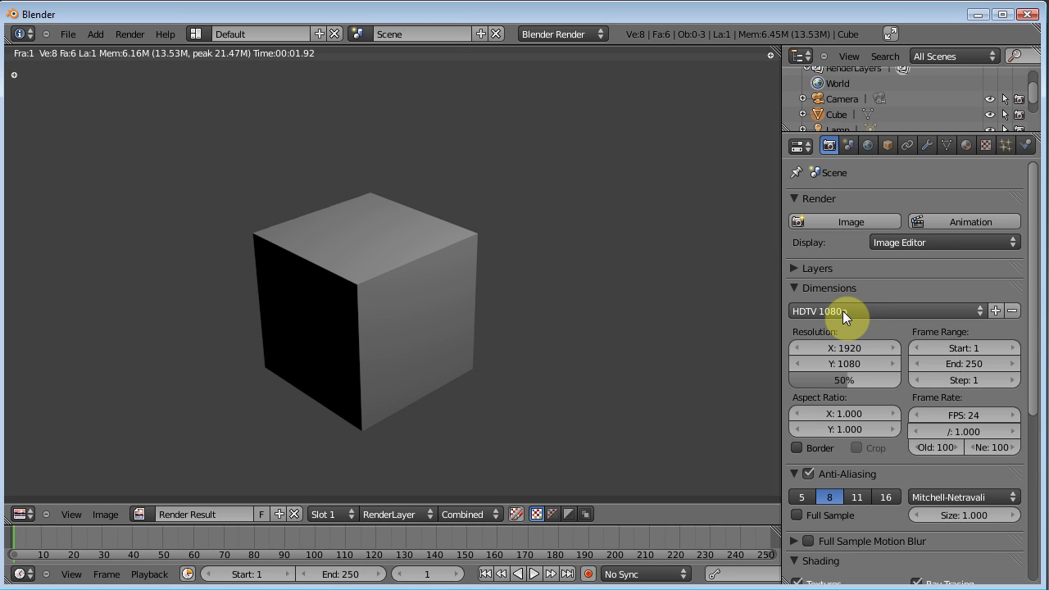
left_click(842, 311)
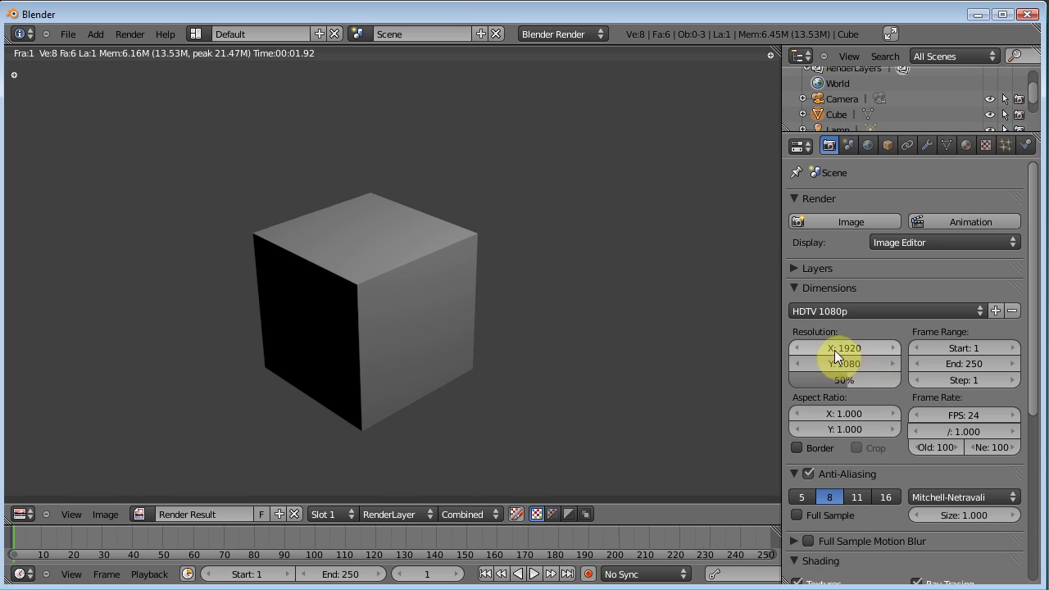
left_click(858, 301)
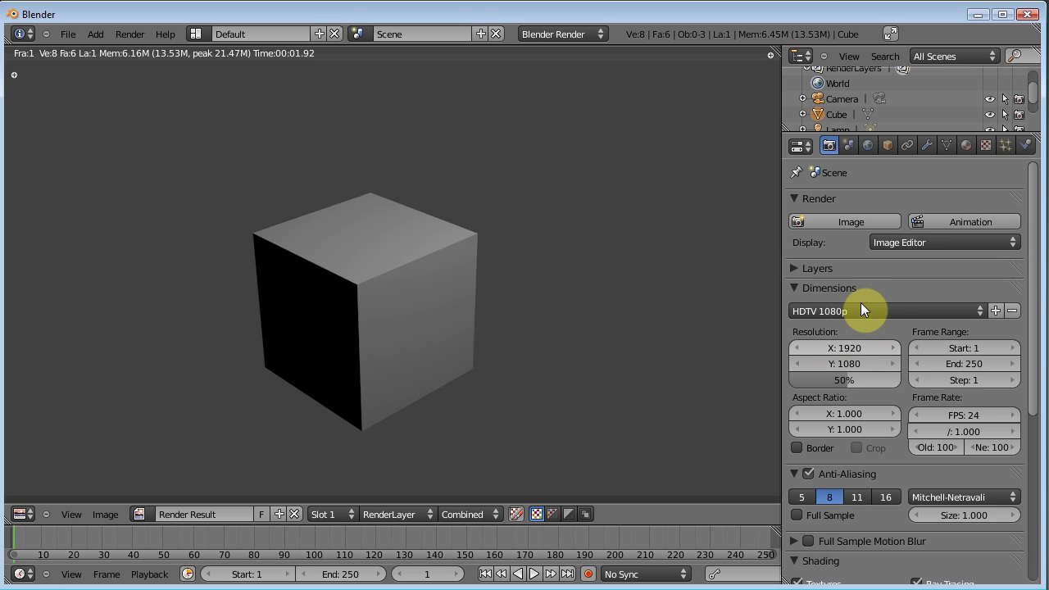
- Set the render resolution to 720 by 486 pixels
left_click(852, 350)
type("7")
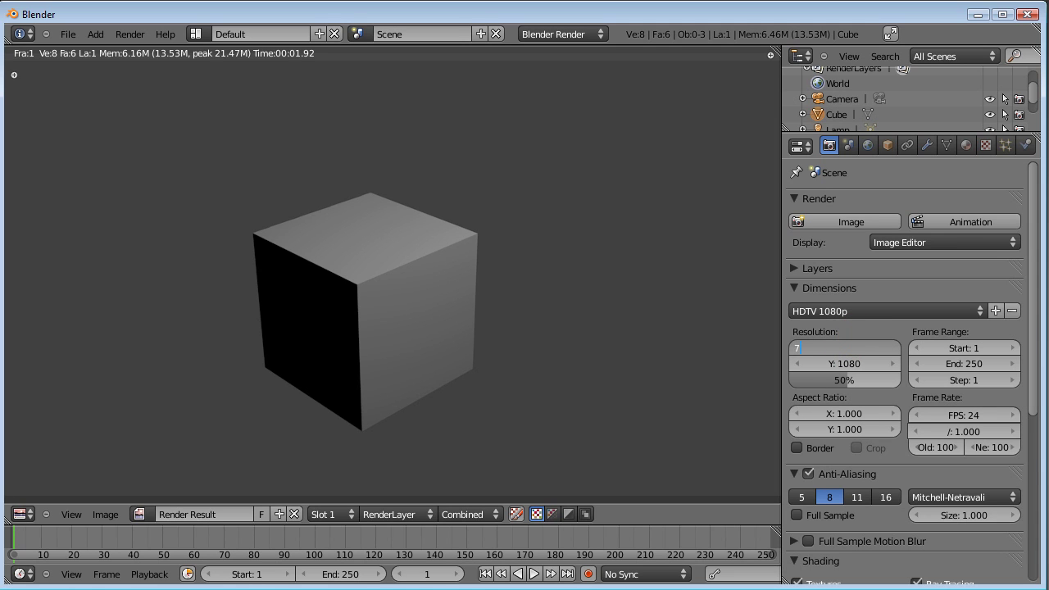
type("20")
left_click(857, 363)
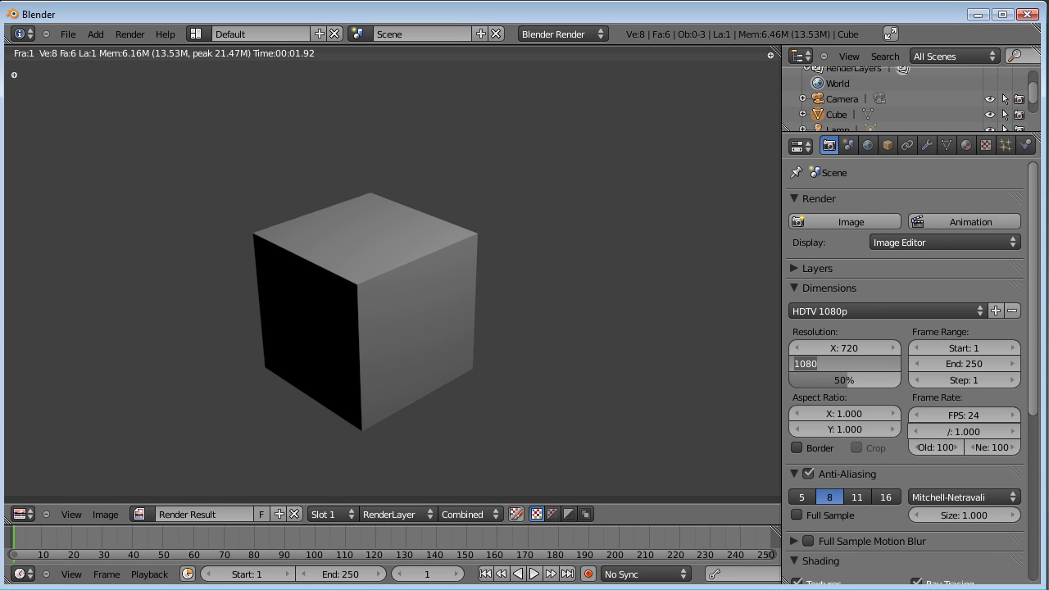
type("486")
key("Return")
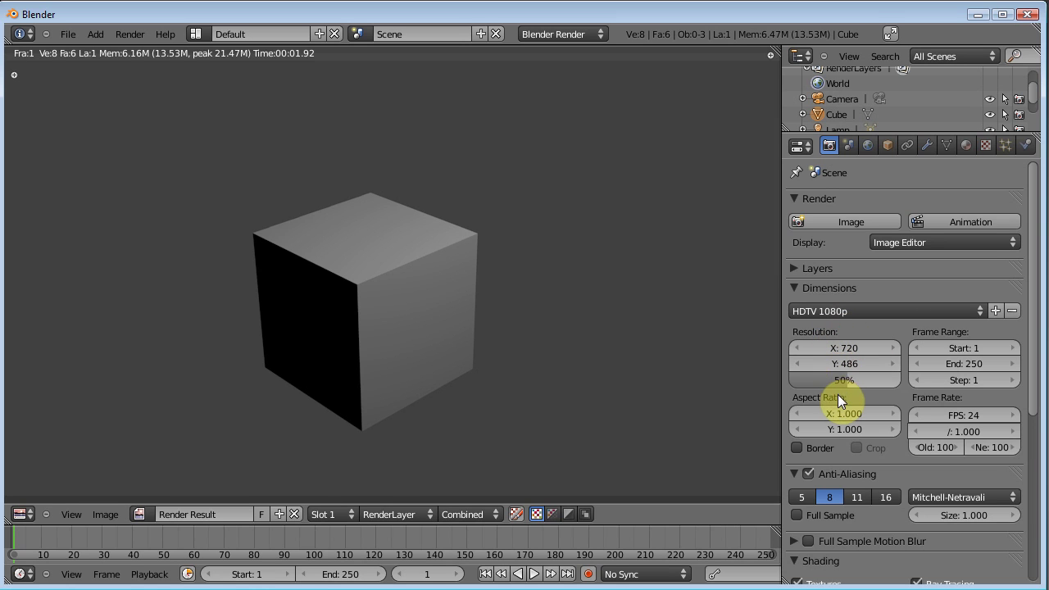
- Set the render resolution to 1920 by 1080 pixels and render the image
left_click(846, 347)
type("1920")
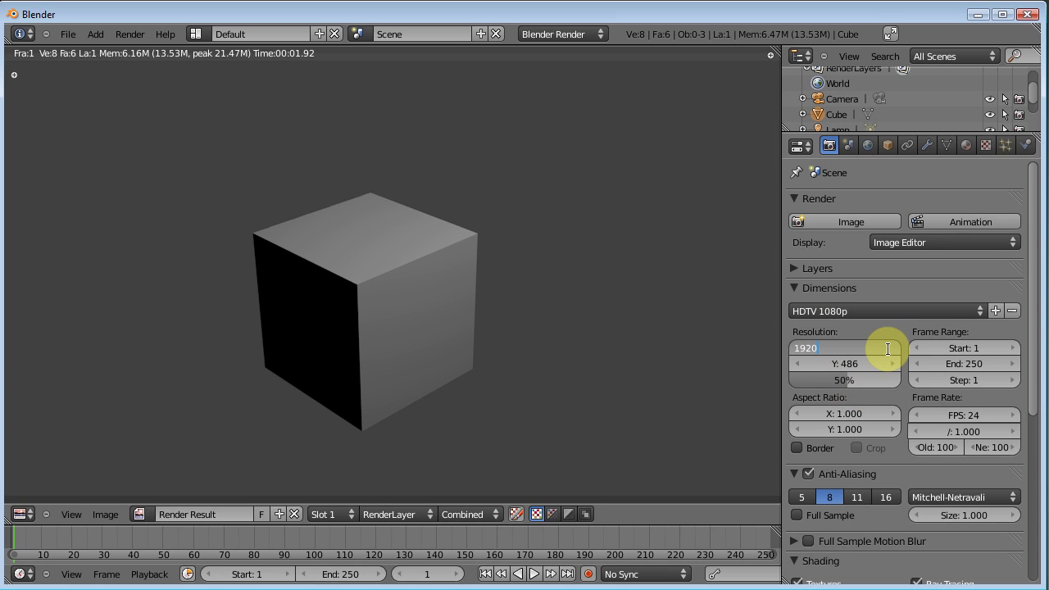
key("Return")
left_click(854, 363)
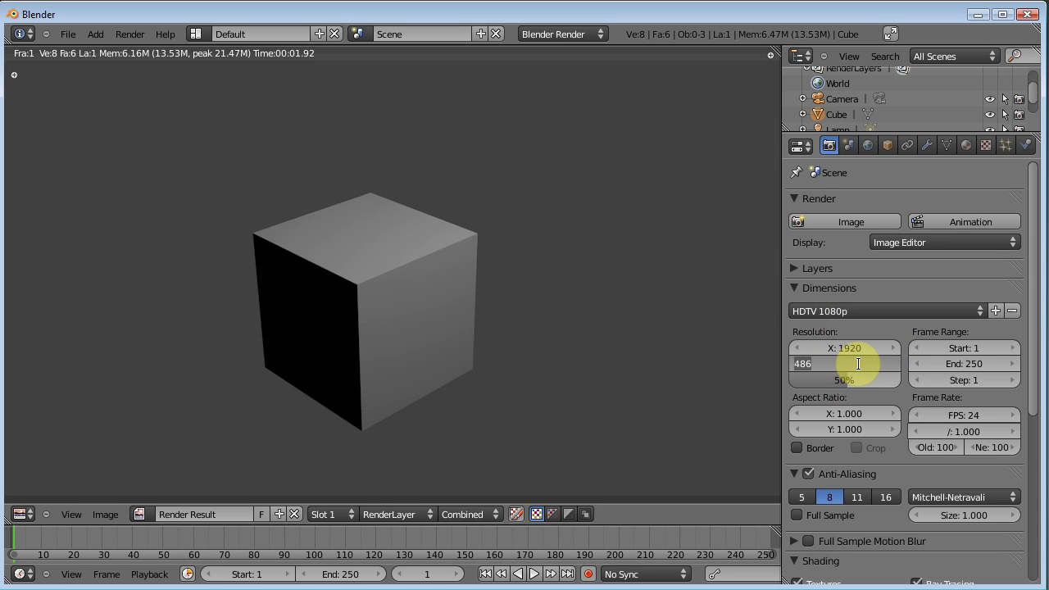
type("1080")
left_click(868, 330)
key("F12")
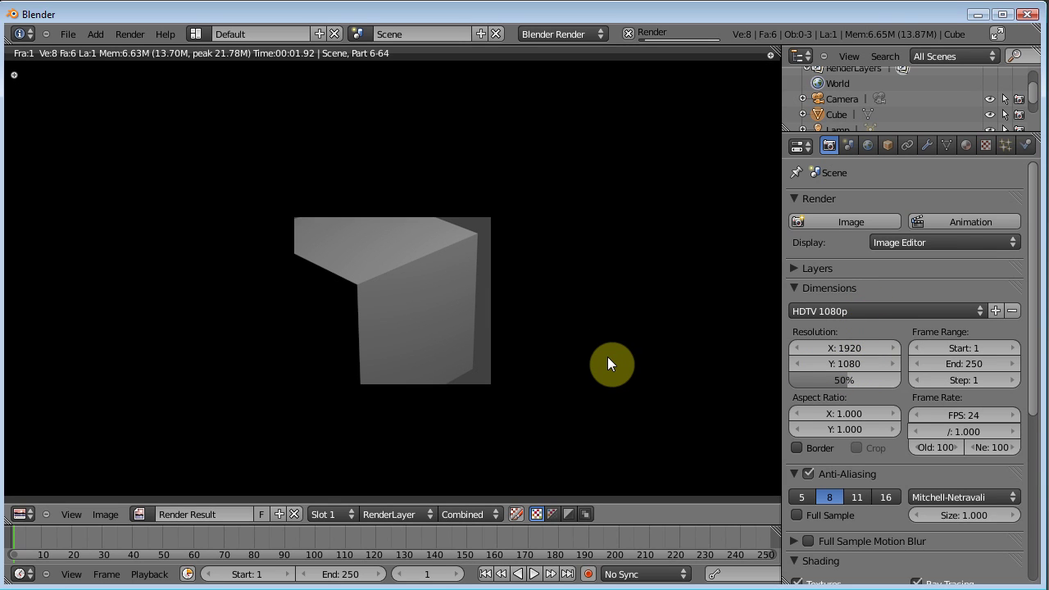
scroll(453, 189, "down", 2)
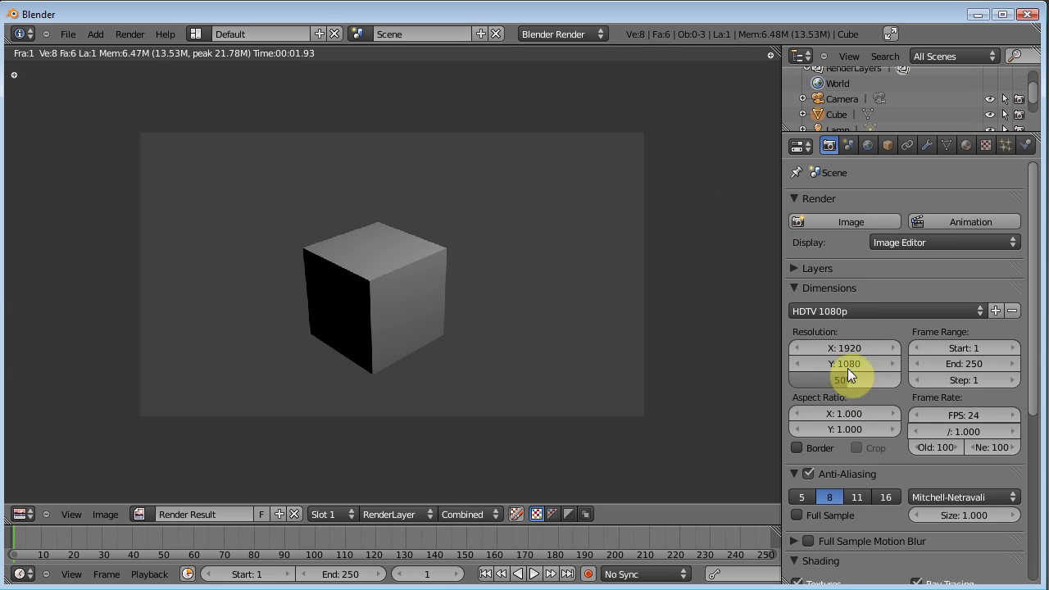
- Lower the render resolution percentage to 25% and render the image
scroll(844, 381, "down", 1, "ctrl")
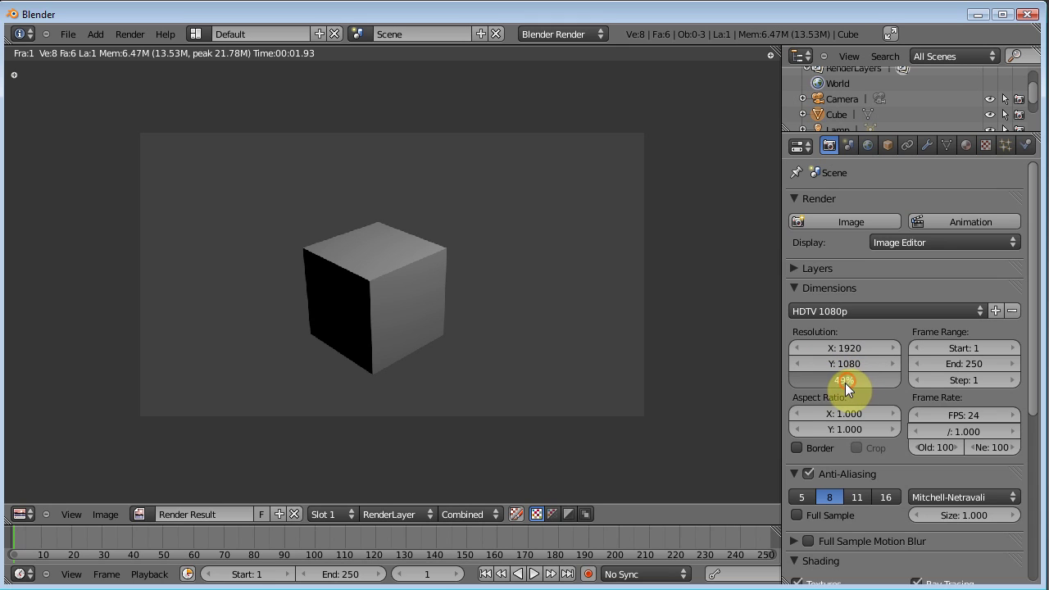
left_click_drag(820, 388, 819, 388)
key("F12")
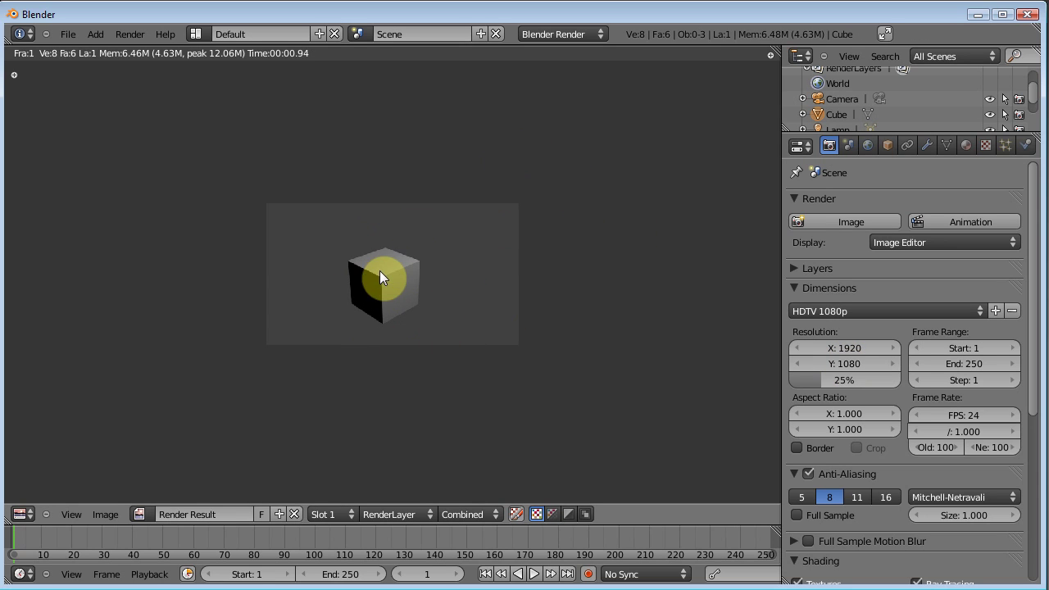
- Try several render resolution percentages, settle on 51% and render the image again
left_click_drag(817, 380, 850, 387)
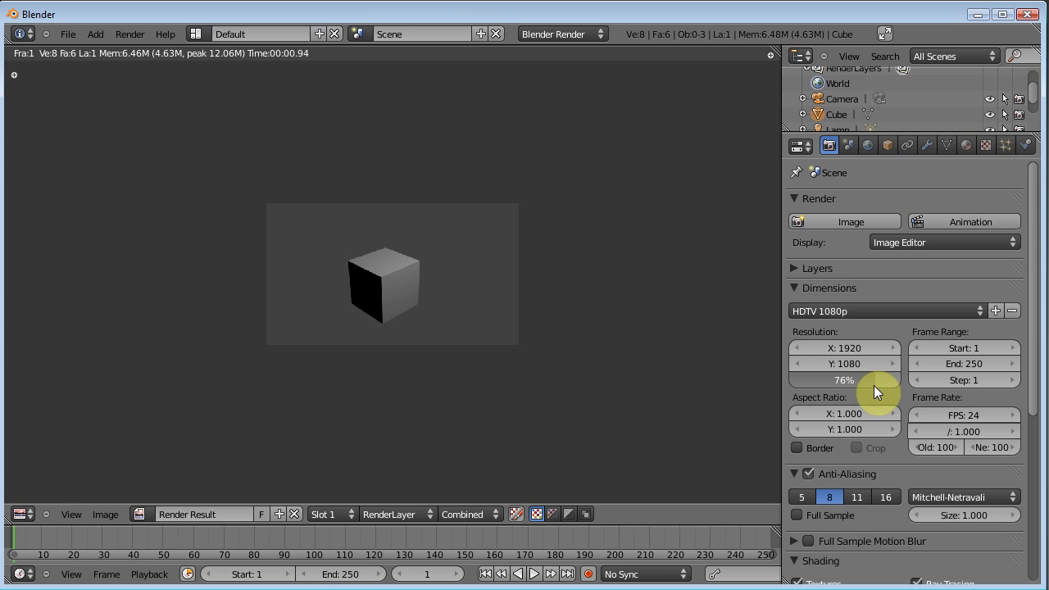
left_click(872, 385)
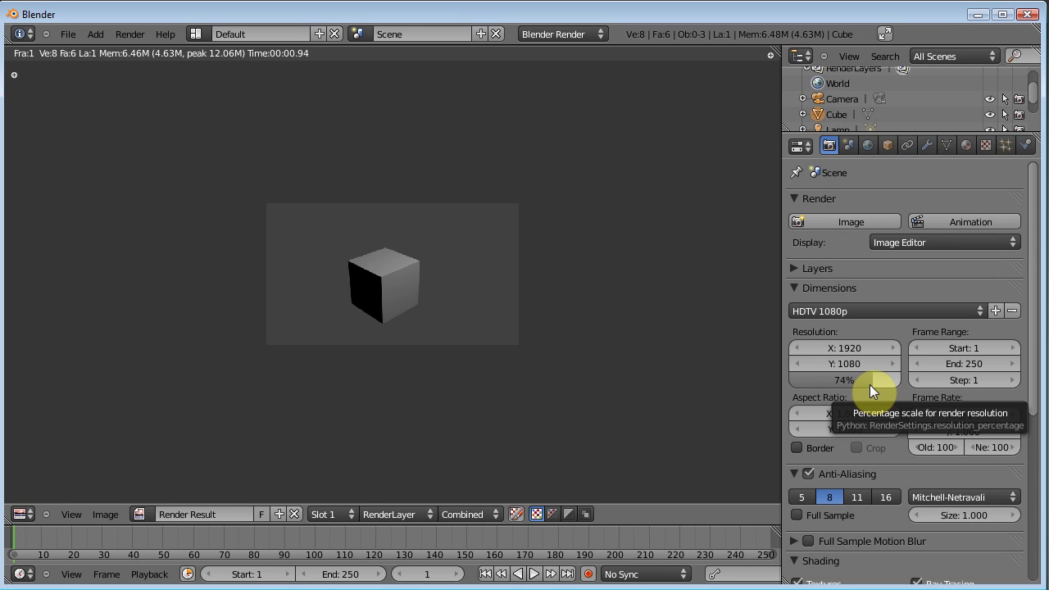
left_click_drag(868, 385, 831, 377)
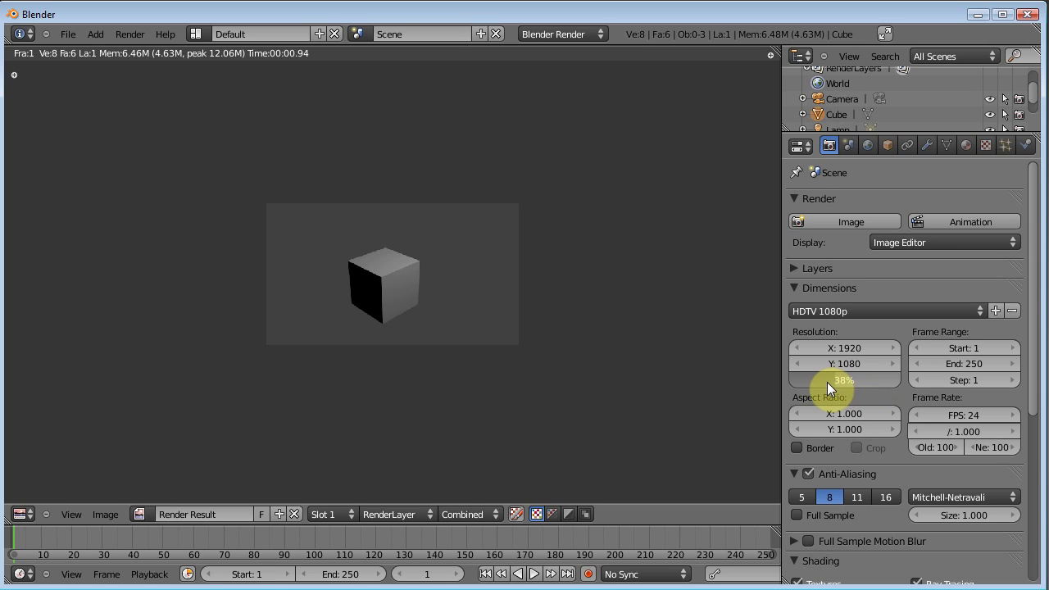
left_click_drag(842, 384, 843, 385)
key("F12")
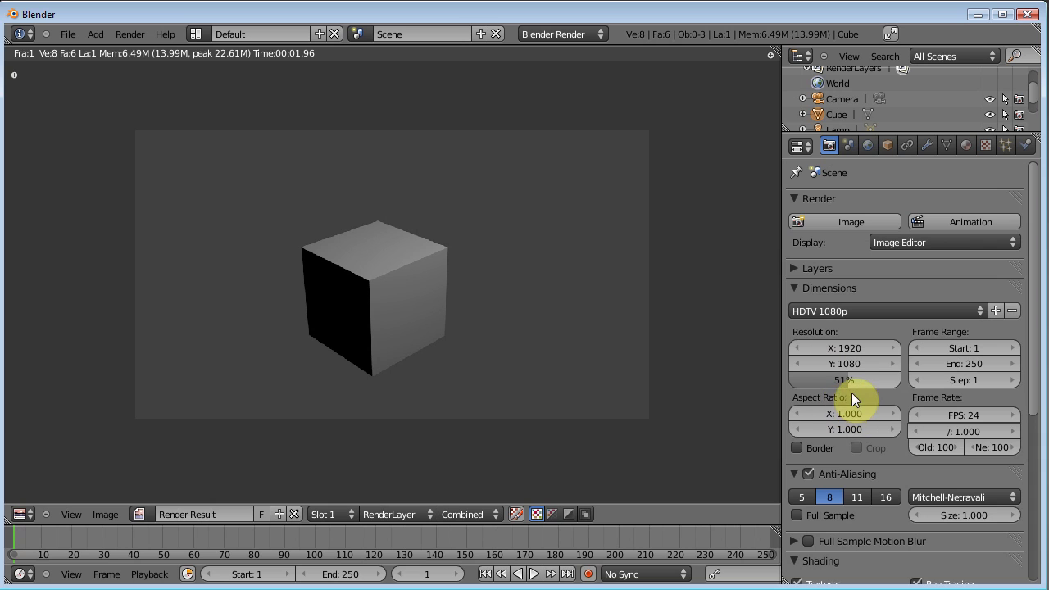
- Set the render resolution percentage to 100% and render the cube at full resolution
left_click_drag(856, 381, 916, 383)
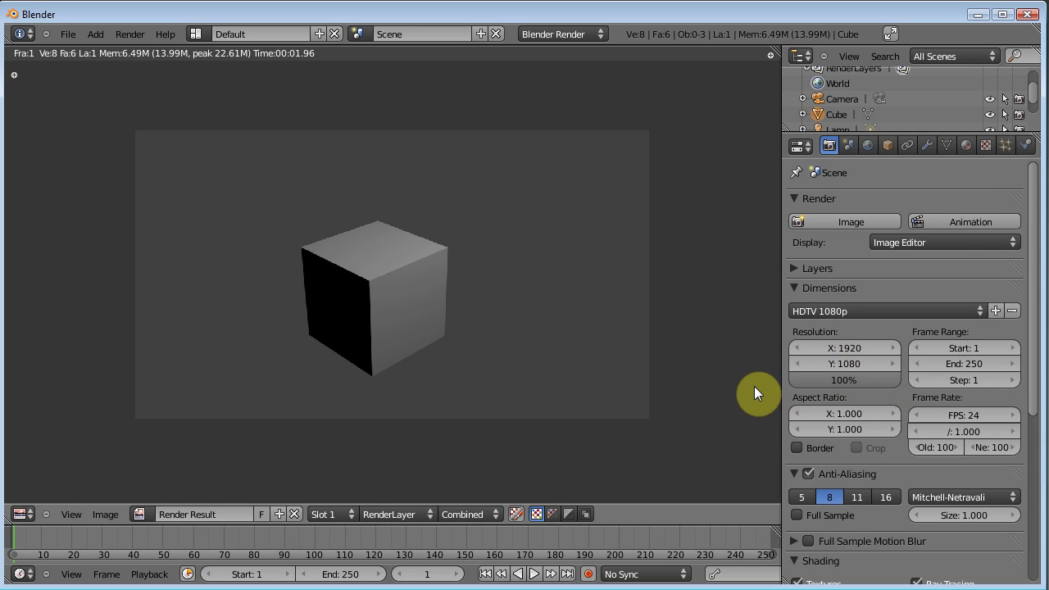
key("F12")
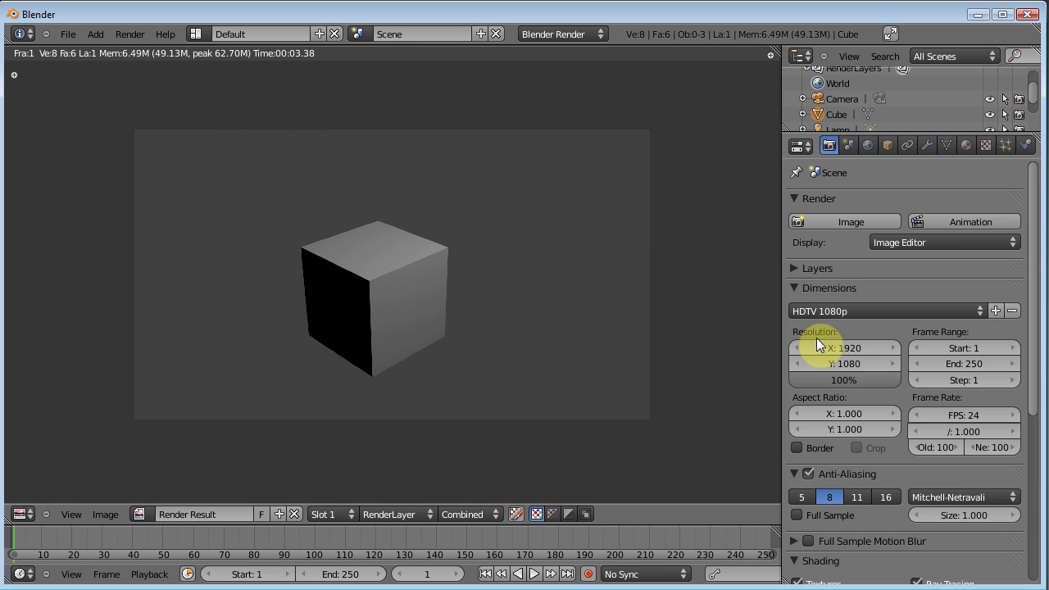
- Set the start frame of the frame range to 100
left_click(969, 350)
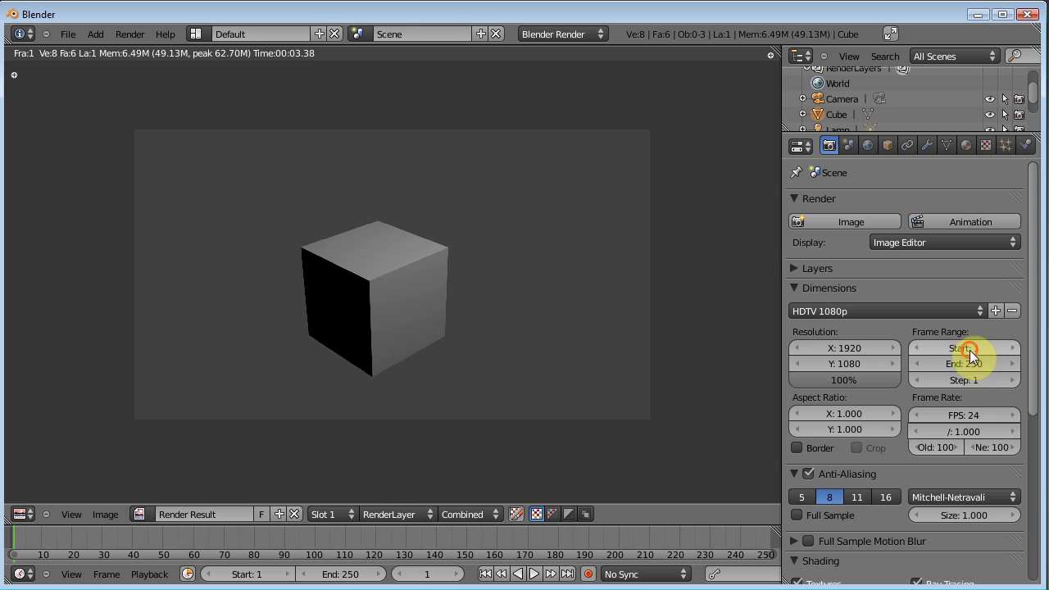
left_click(975, 349)
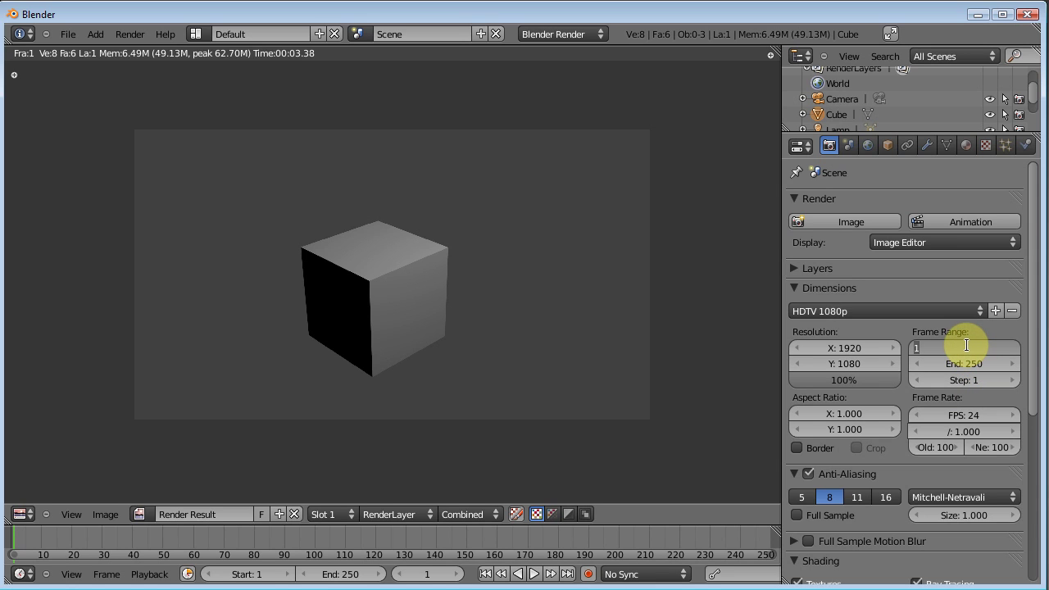
type("100")
key("Return")
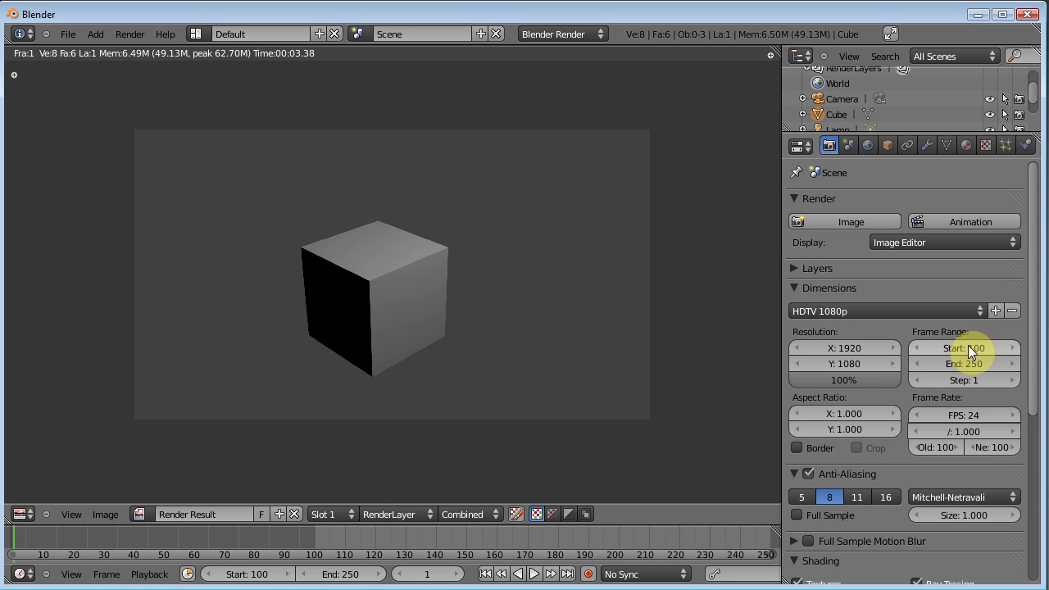
- Set the start frame of the frame range back to 1
left_click(965, 348)
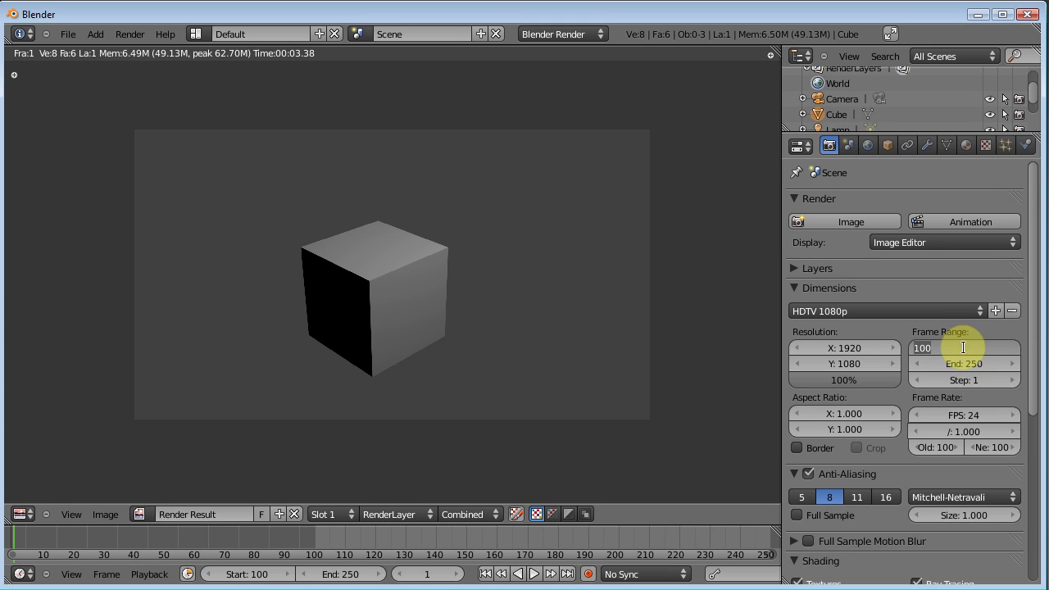
type("1")
key("Return")
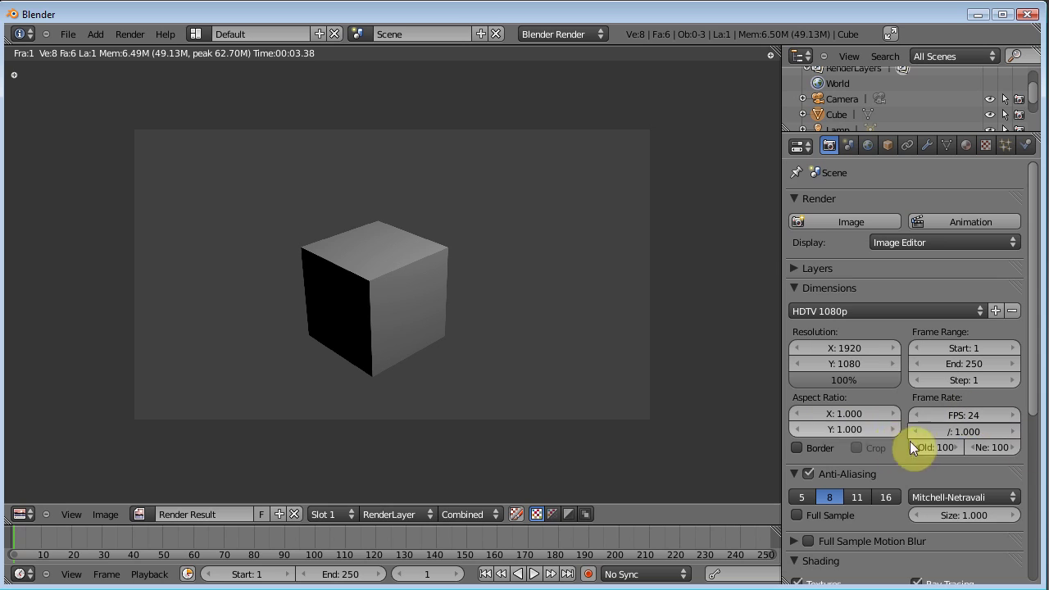
- Set the anti-aliasing amount to 16 samples per pixel
scroll(936, 461, "down", 1)
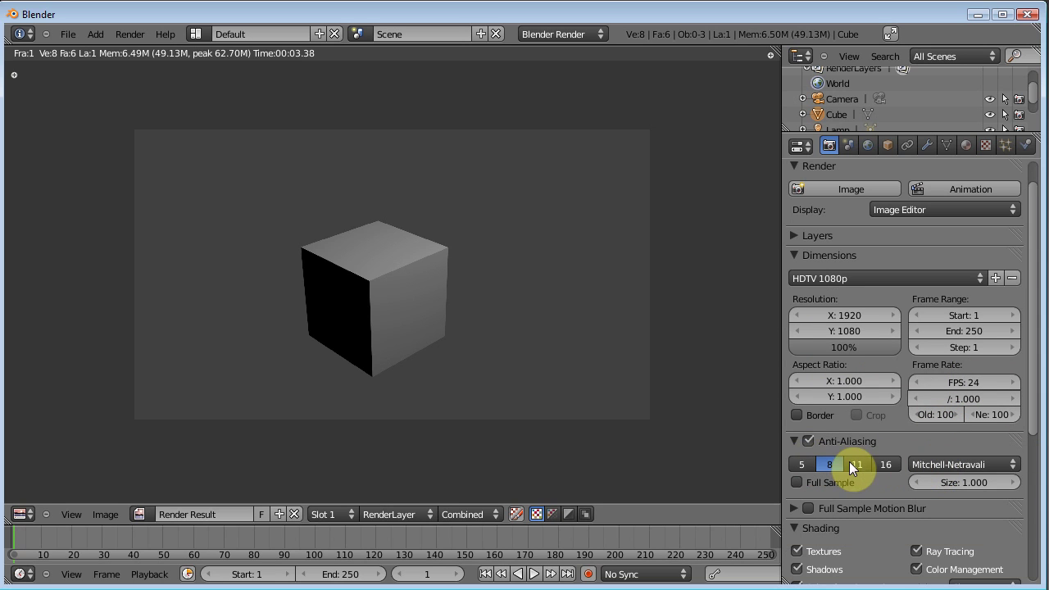
left_click(886, 463)
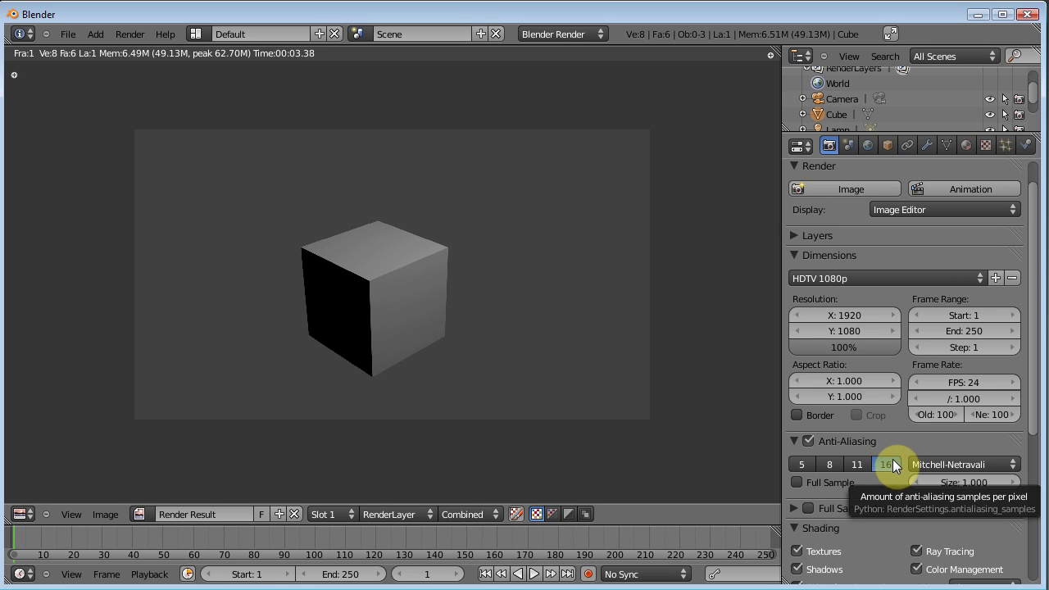
- Try 5 anti-aliasing samples per pixel and return the amount to 16
left_click(800, 465)
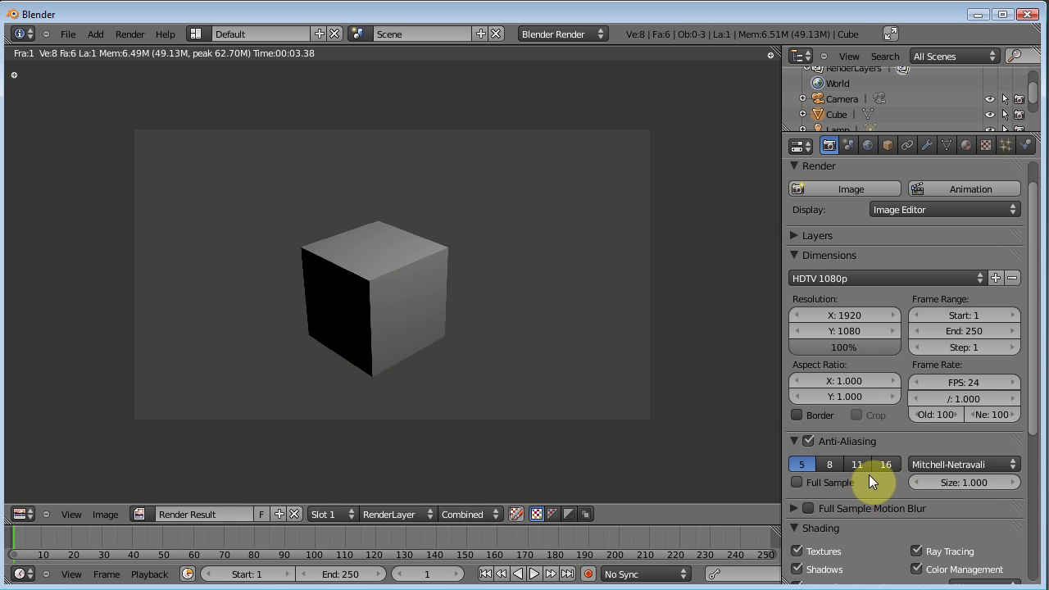
left_click(886, 464)
- Set the render output path to the Desktop folder with the file name "delete me"
left_click_drag(1033, 387, 1042, 545)
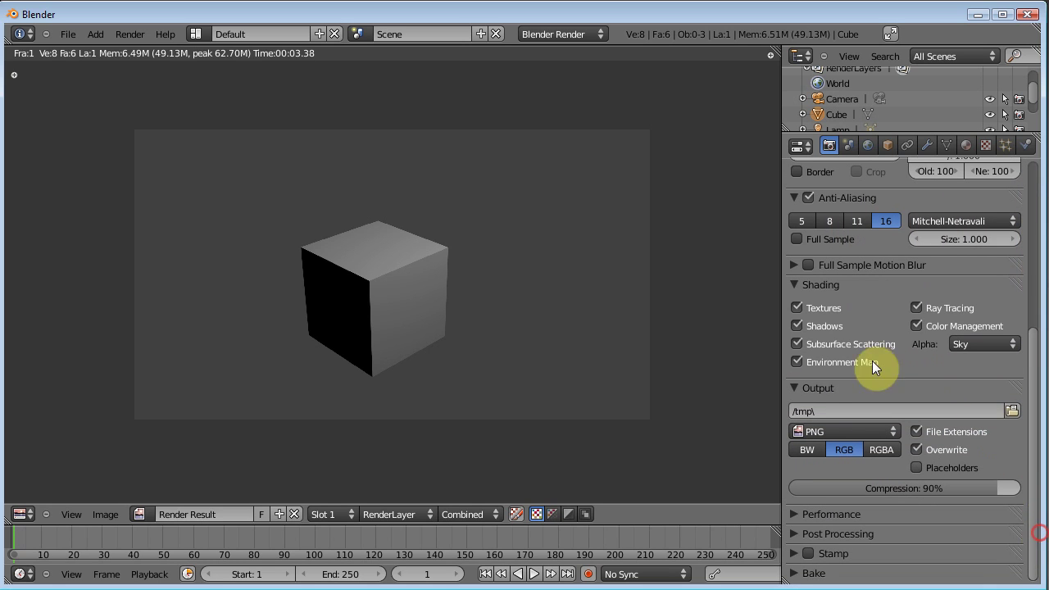
left_click(1010, 411)
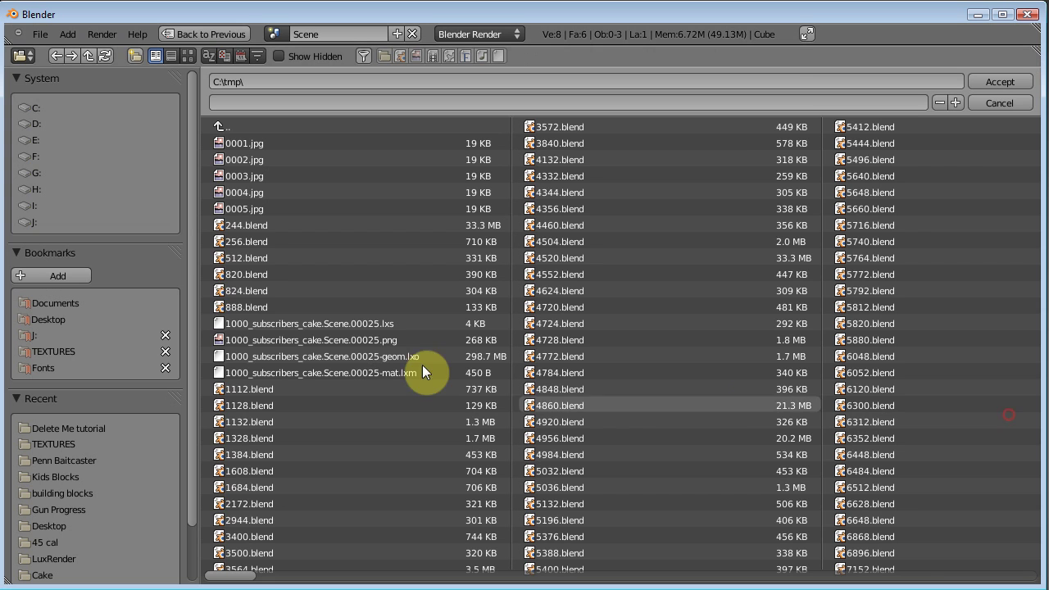
left_click(50, 315)
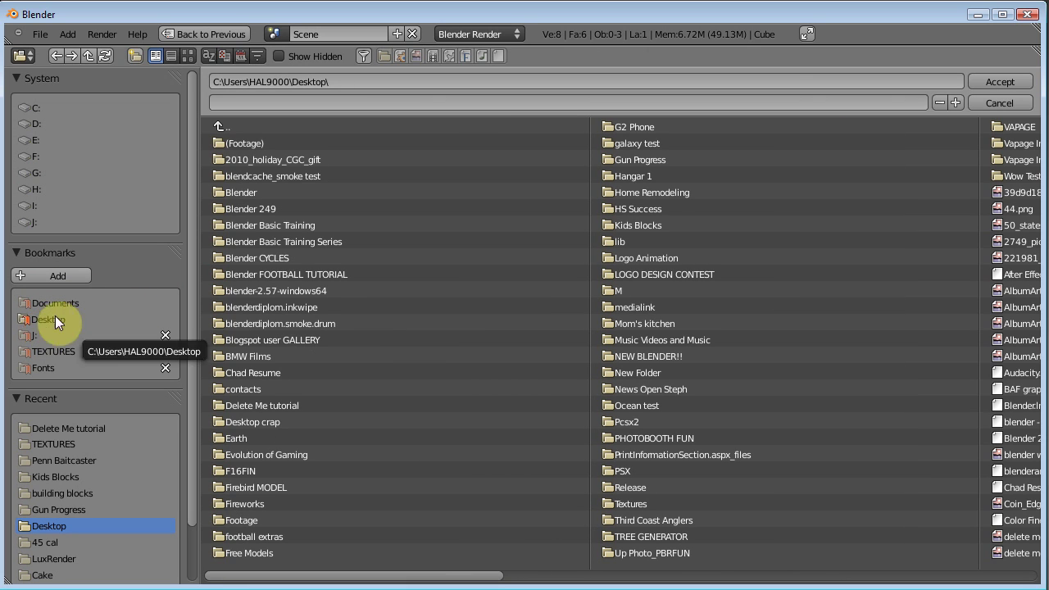
left_click(249, 100)
type("delete me")
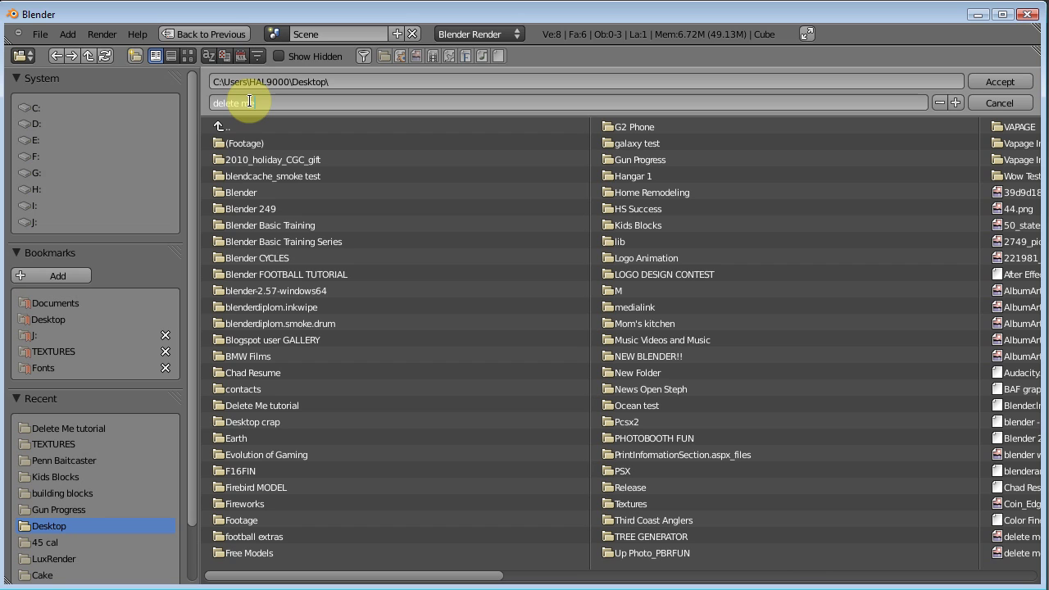
left_click(995, 83)
left_click(996, 82)
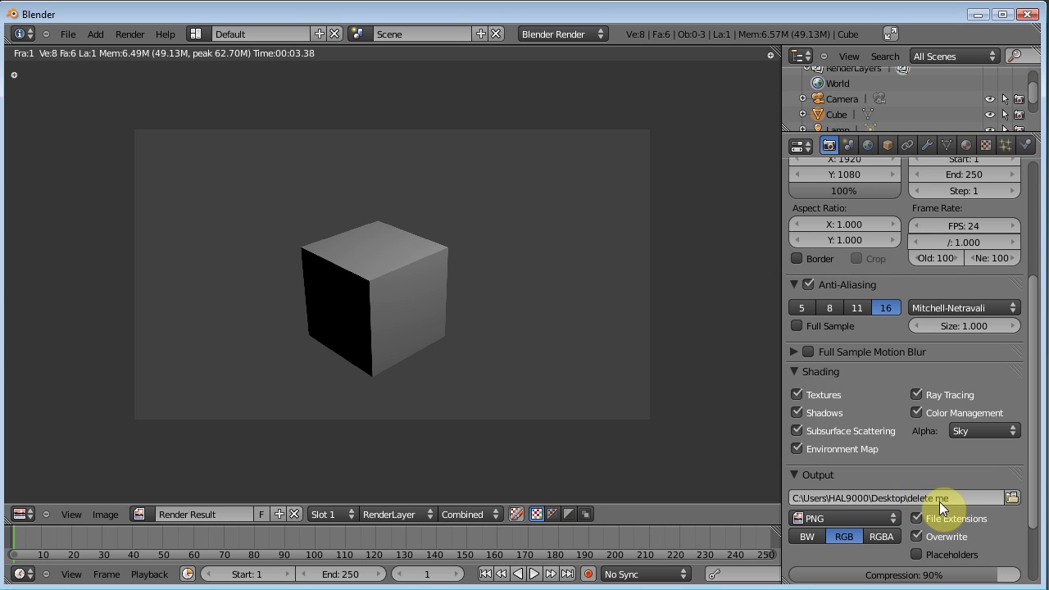
- Look through the output file formats, try H.264 and set the format back to PNG
left_click(844, 521)
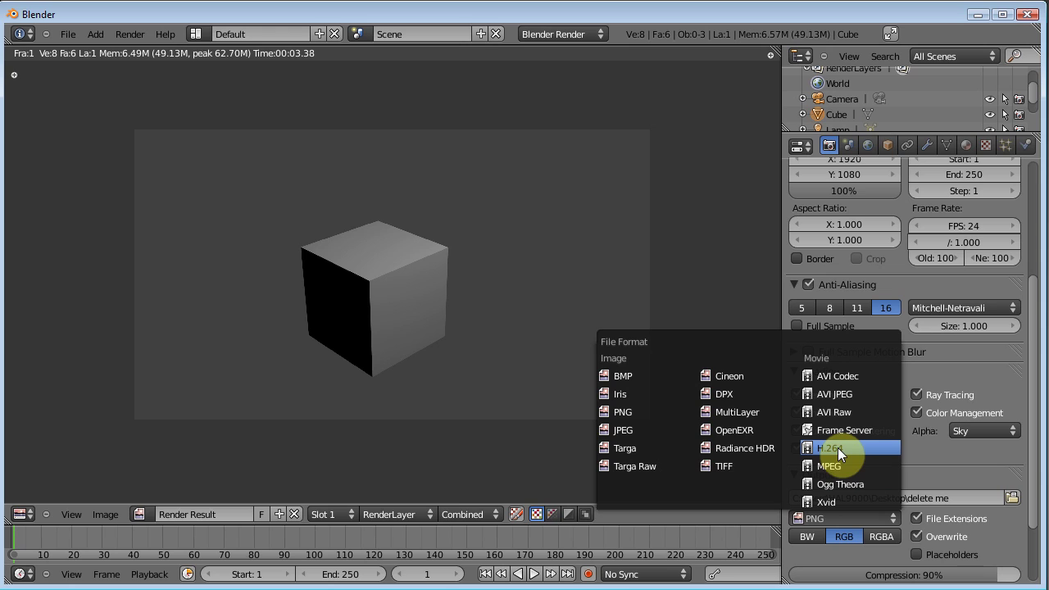
left_click(628, 409)
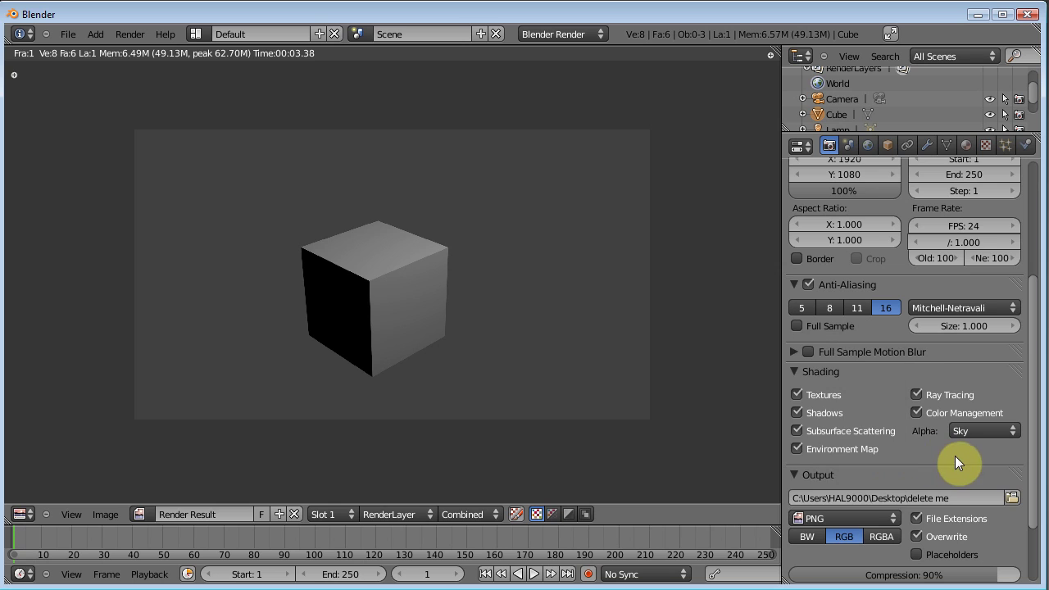
left_click(861, 514)
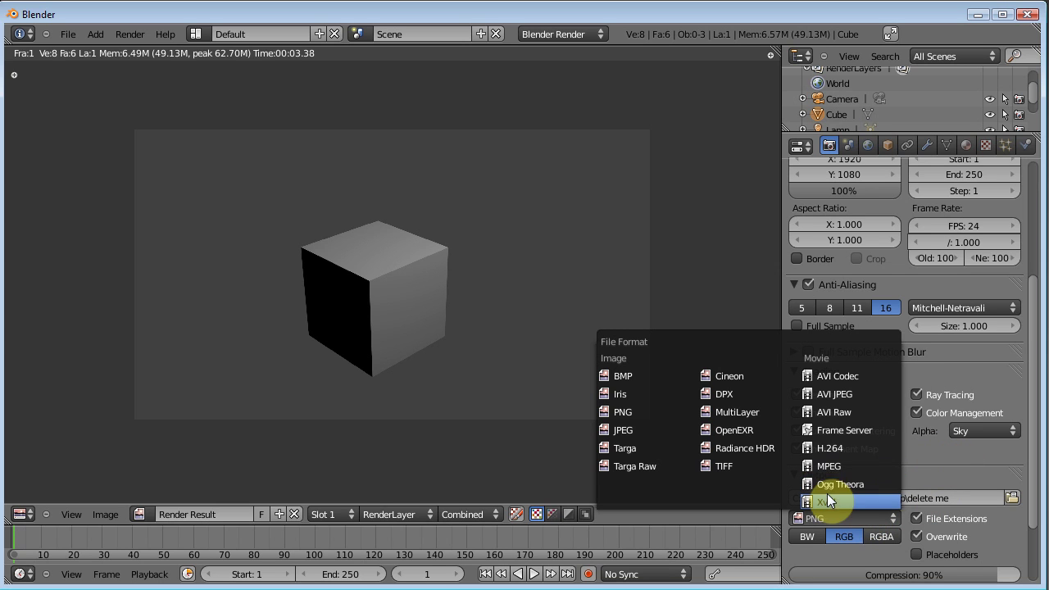
left_click(836, 450)
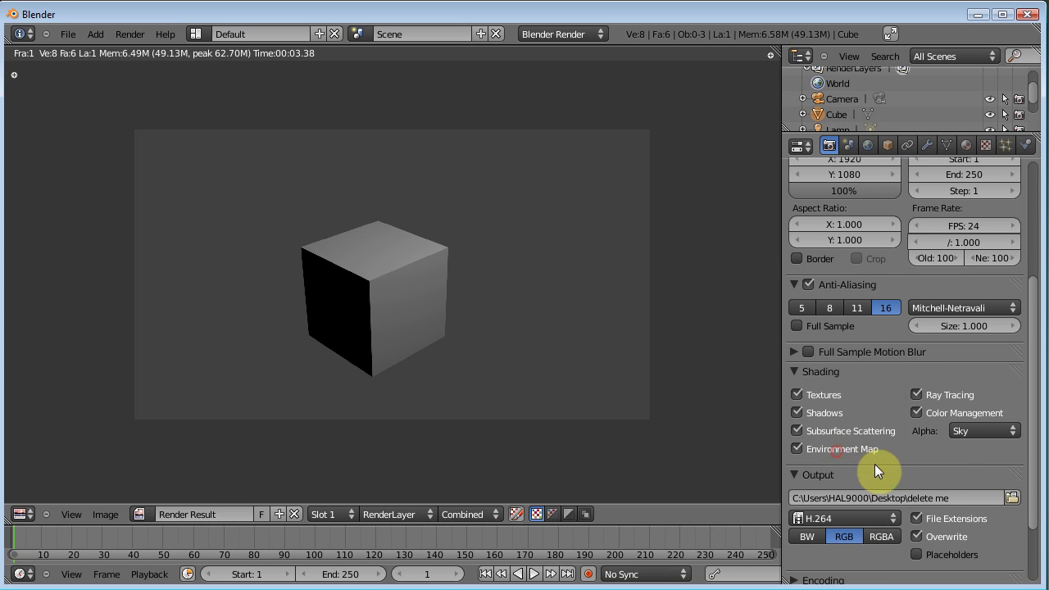
left_click(863, 521)
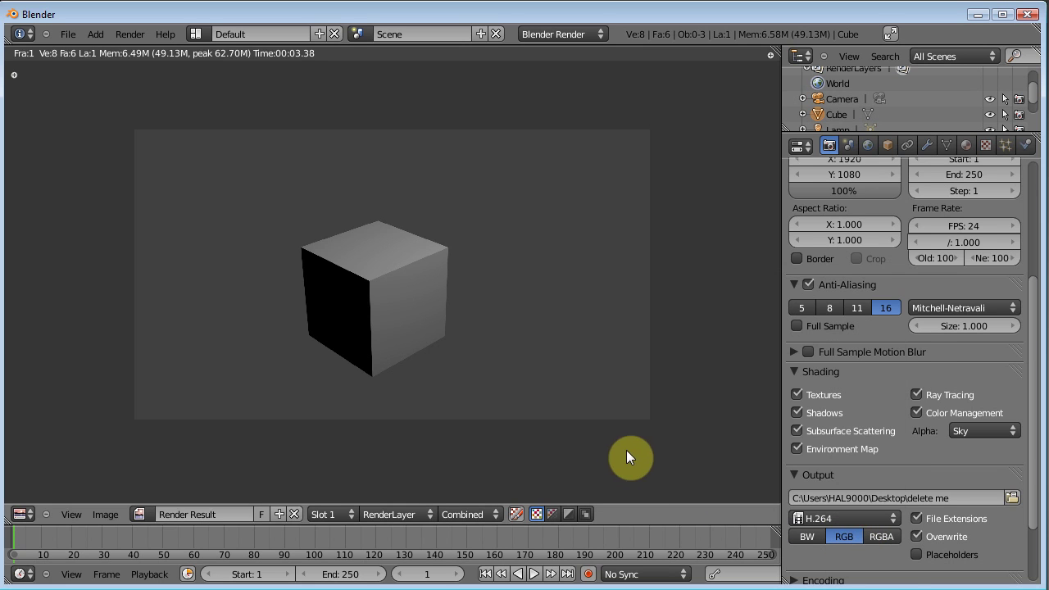
left_click(843, 518)
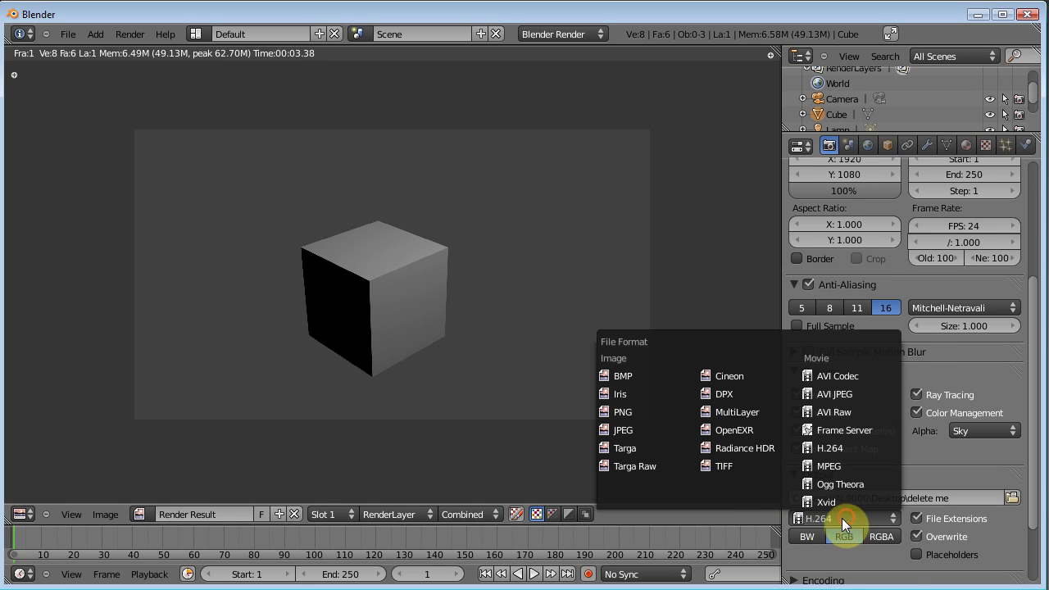
left_click(633, 416)
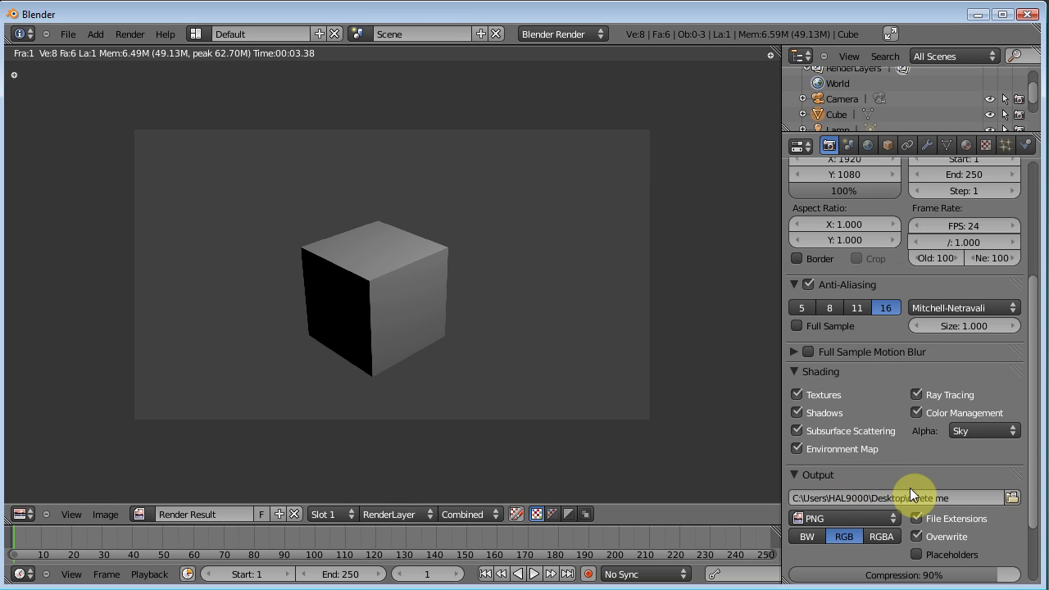
- Try the BW, RGB and RGBA colour modes for the PNG output and set it back to RGB
left_click(806, 537)
left_click(845, 540)
left_click(877, 535)
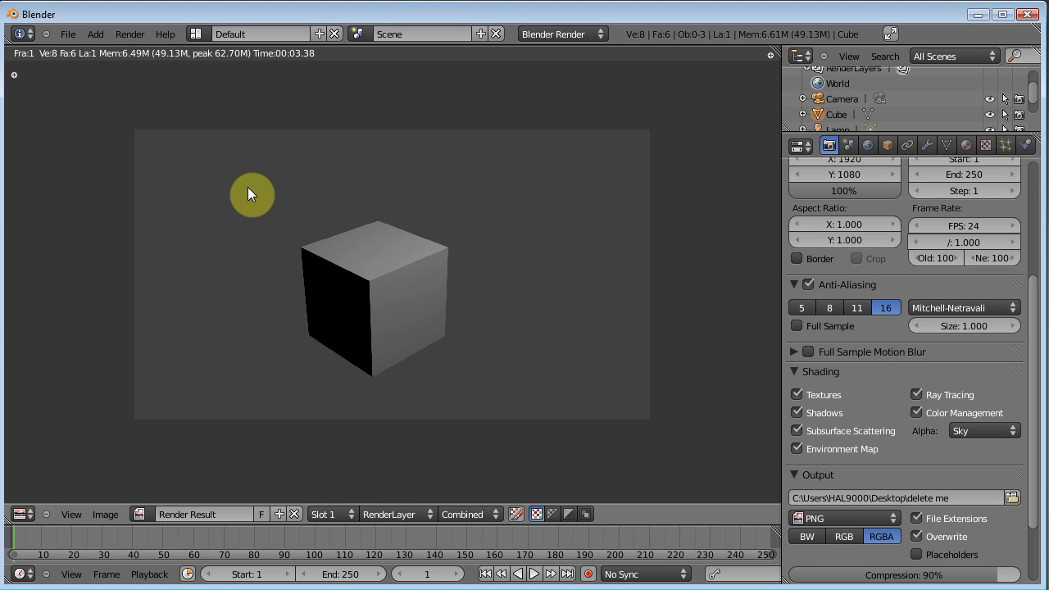
left_click(854, 540)
- Render the animation to the chosen output path and stop the render after the first few frames
scroll(1036, 424, "down", 2)
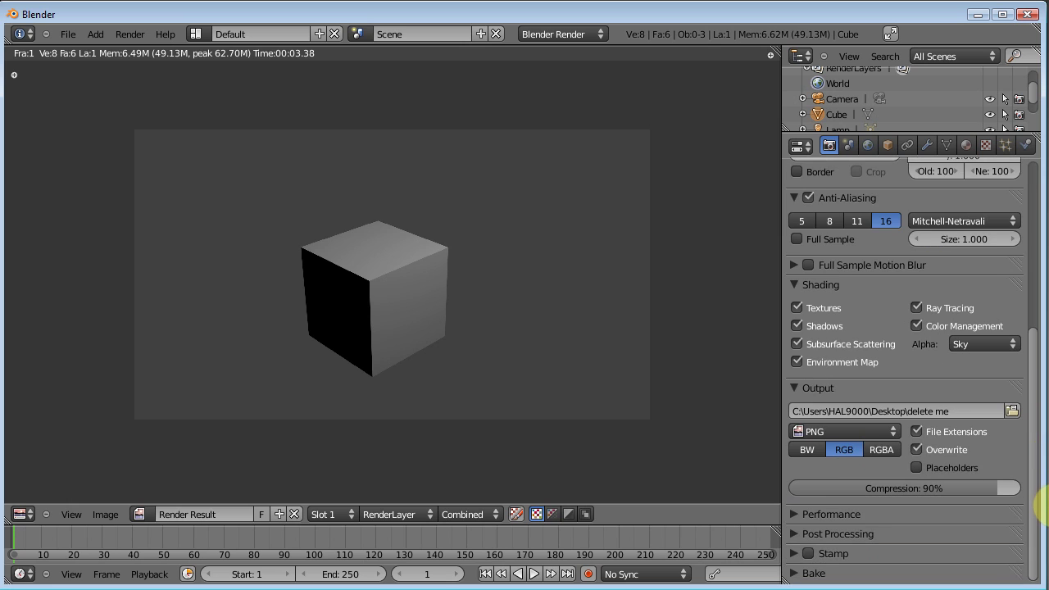
scroll(1035, 491, "down", 1)
scroll(1026, 337, "up", 10)
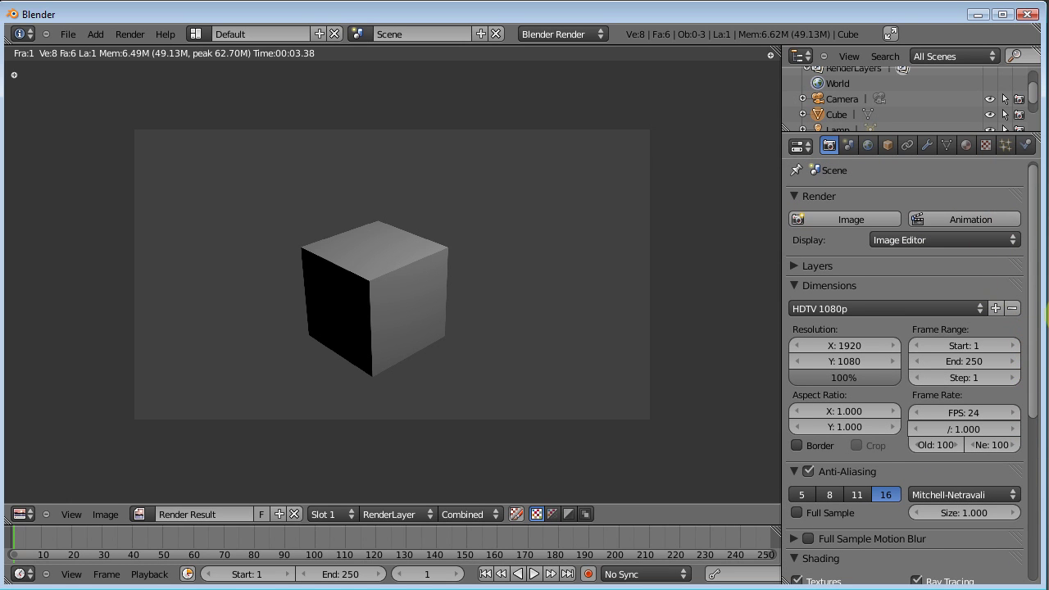
scroll(1030, 316, "down", 10)
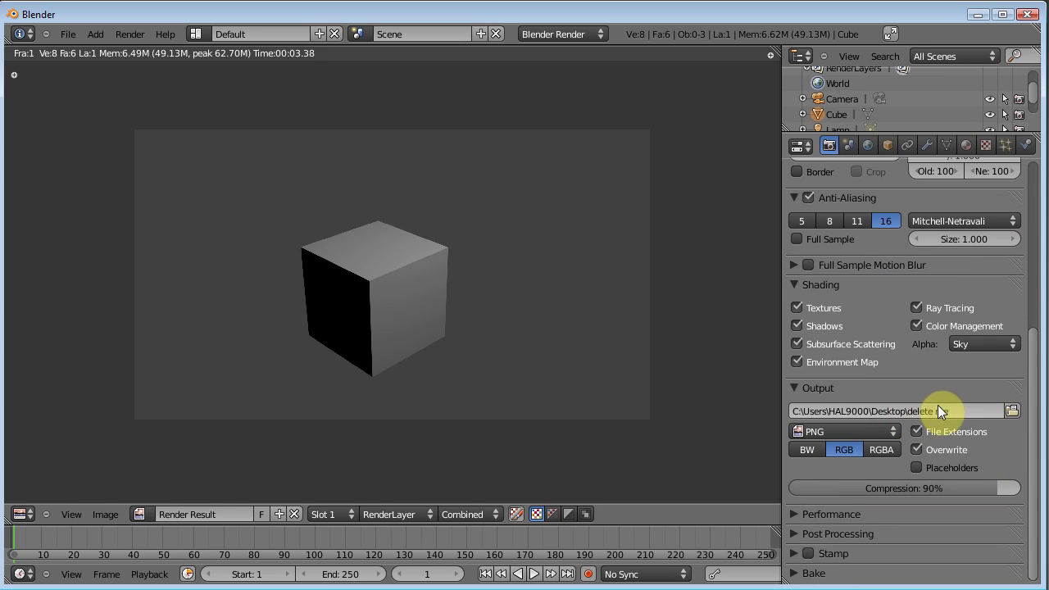
scroll(1030, 363, "up", 10)
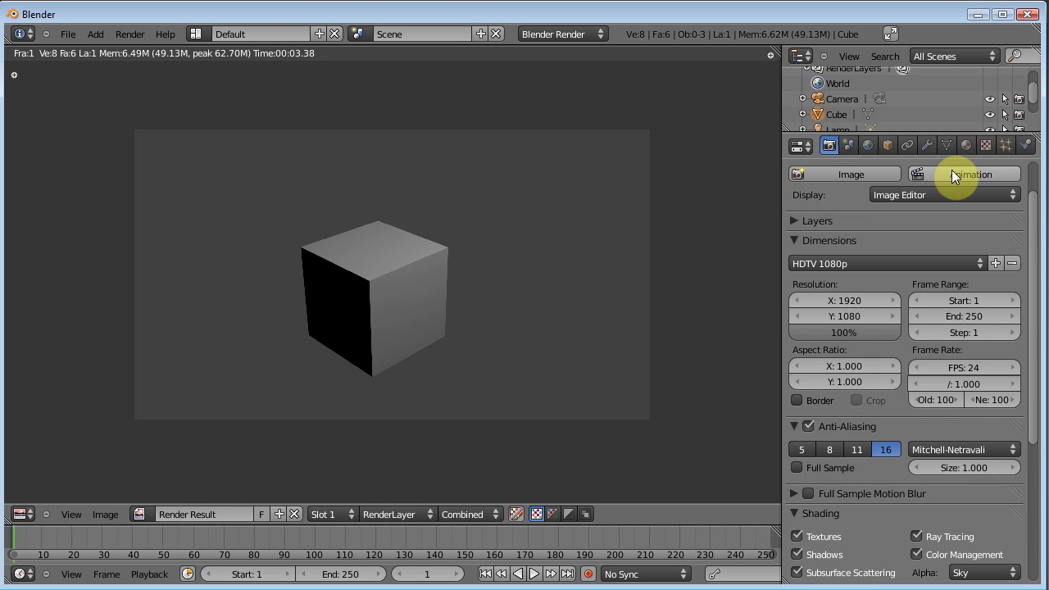
left_click(952, 175)
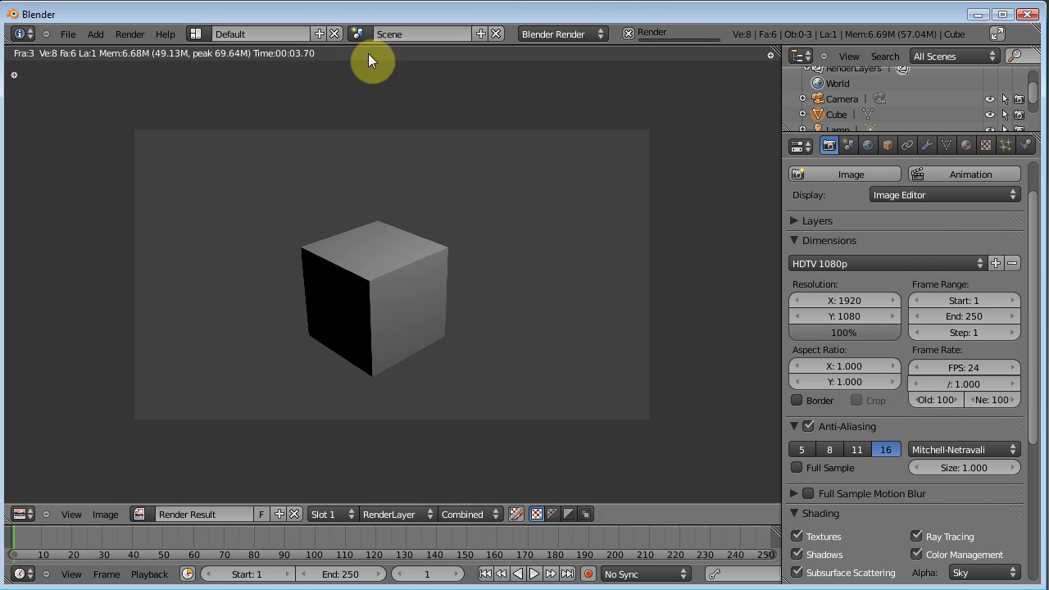
left_click(628, 34)
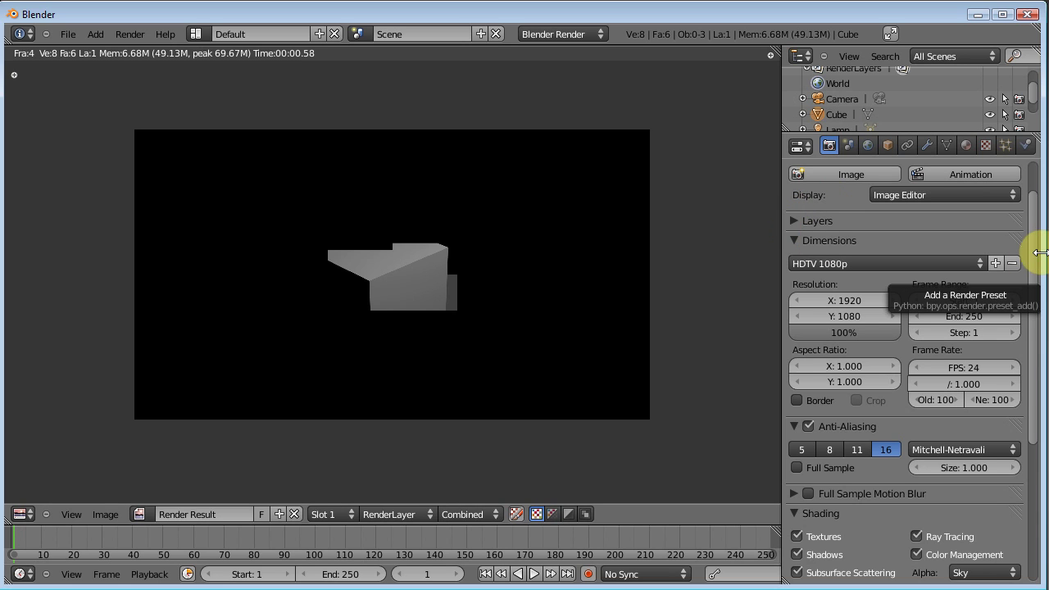
- Switch the output file format to the H.264 movie type and return it to PNG
left_click_drag(1034, 264, 1045, 467)
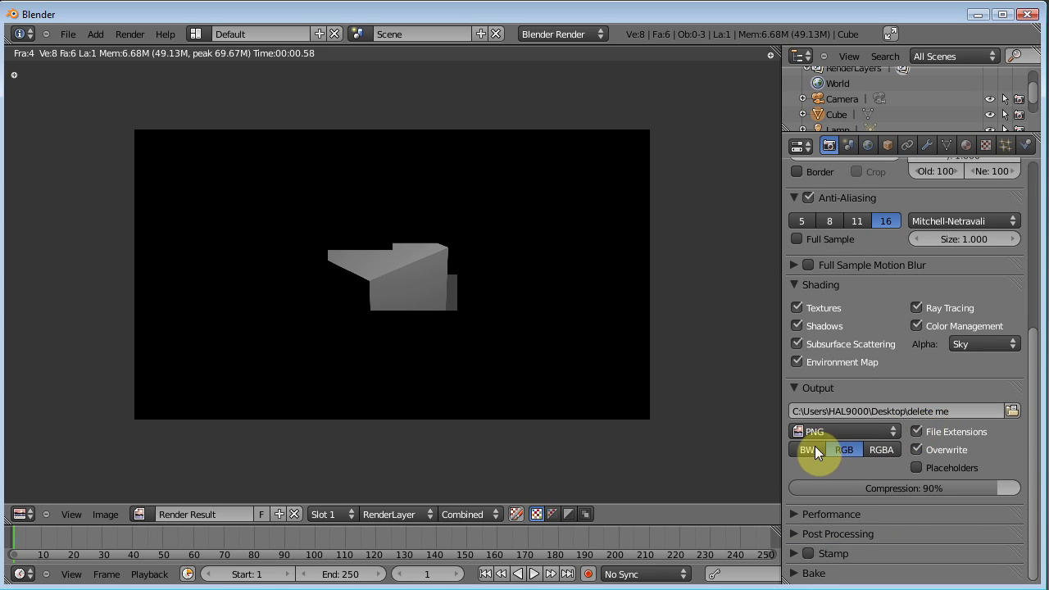
left_click(842, 431)
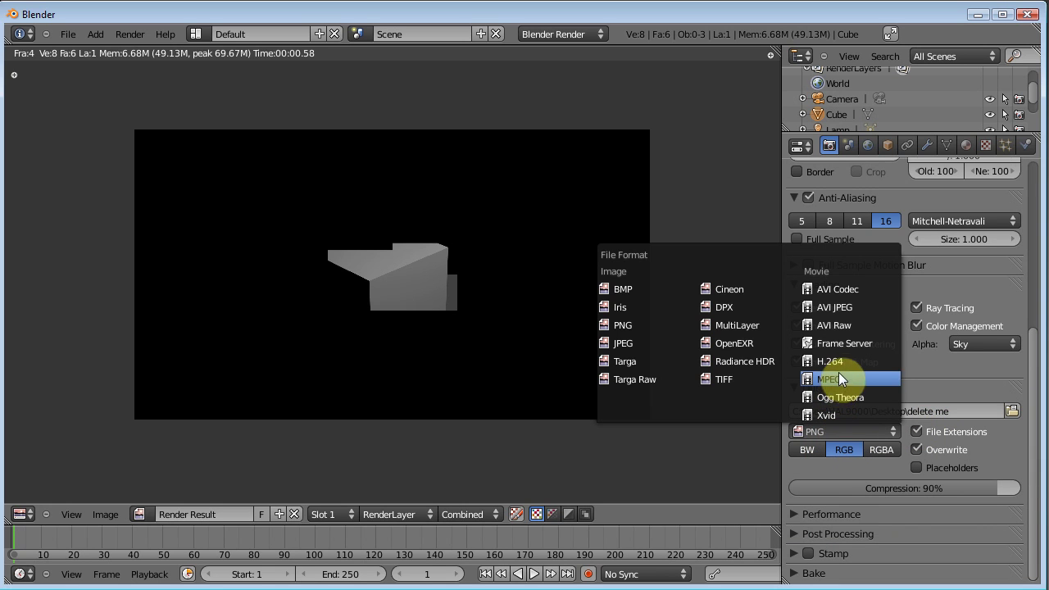
left_click(845, 365)
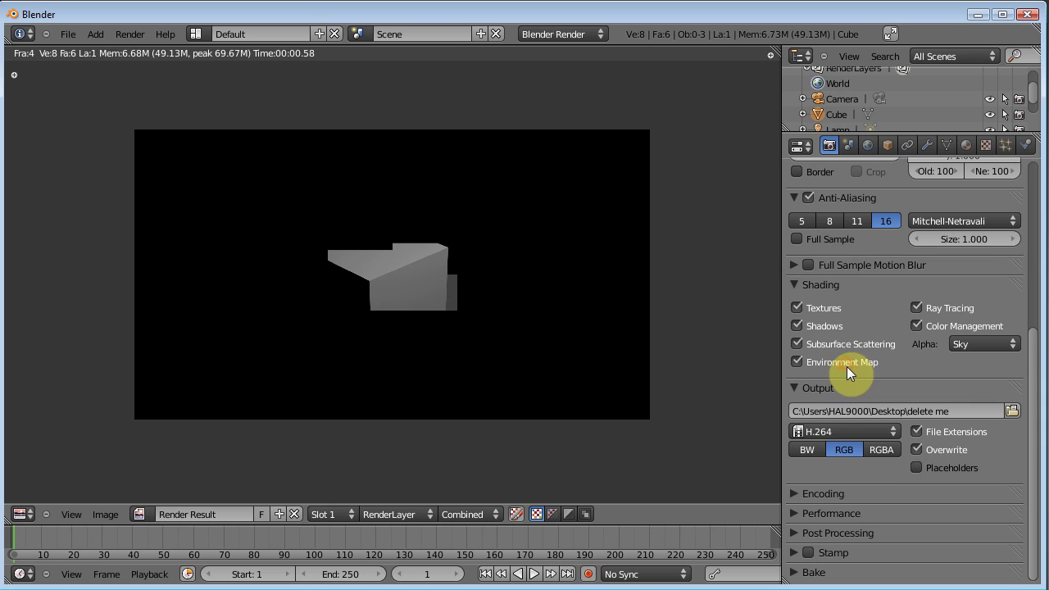
left_click(833, 431)
left_click(620, 325)
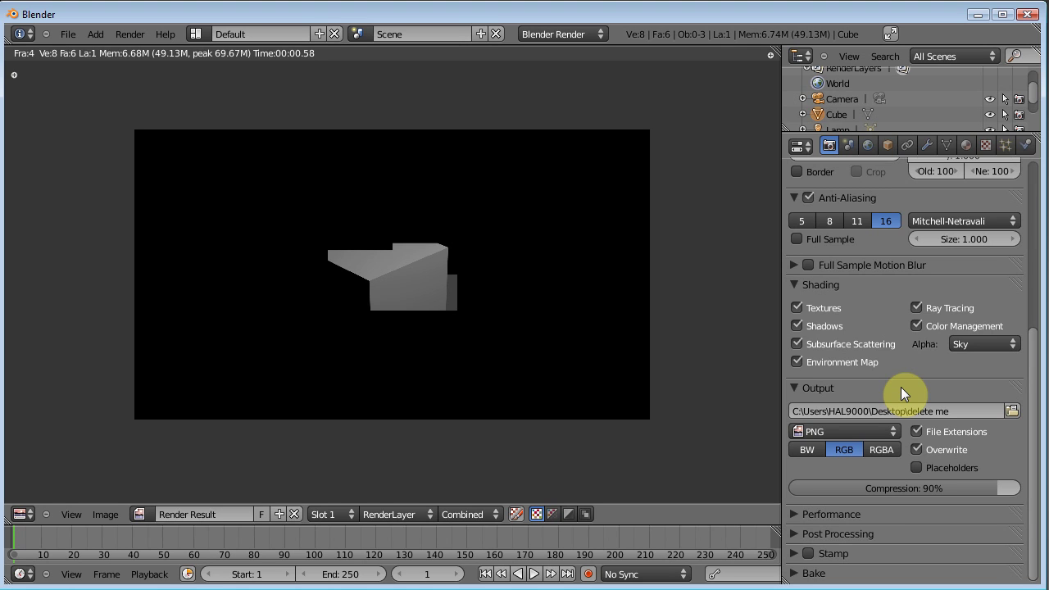
- Render the current frame as a still image, and open the image save browser and cancel it without saving
mouse_move(1030, 360)
left_mouse_down()
mouse_move(1040, 328)
mouse_move(1037, 200)
left_mouse_up()
left_click(836, 221)
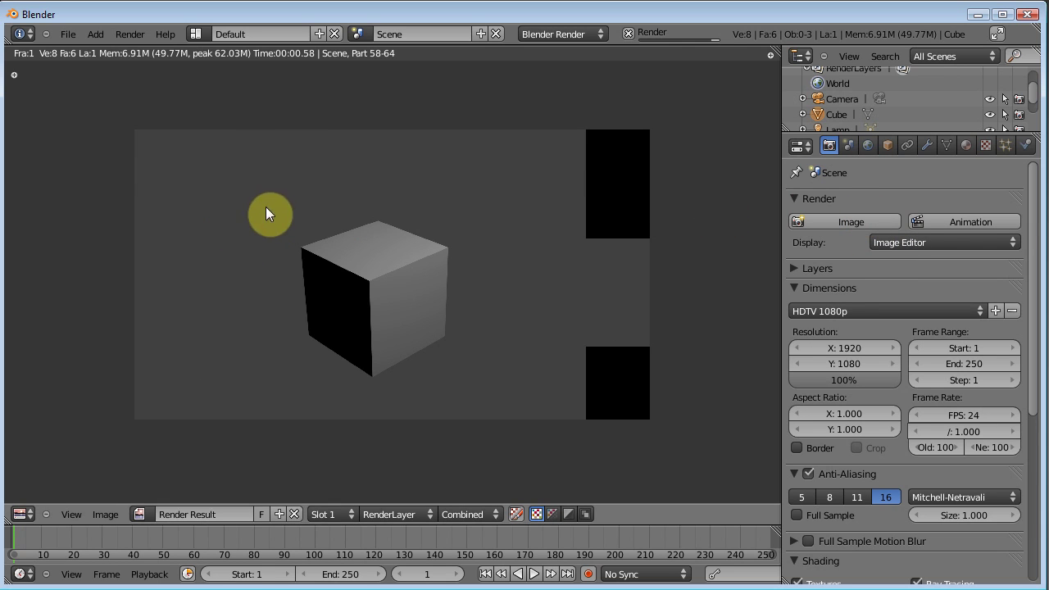
key("F3")
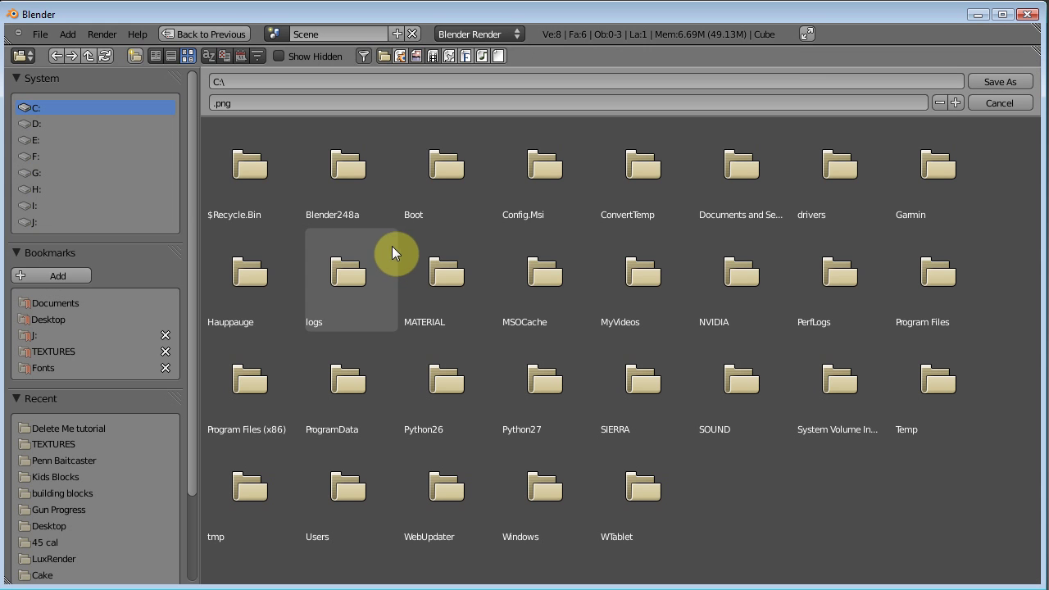
left_click(999, 103)
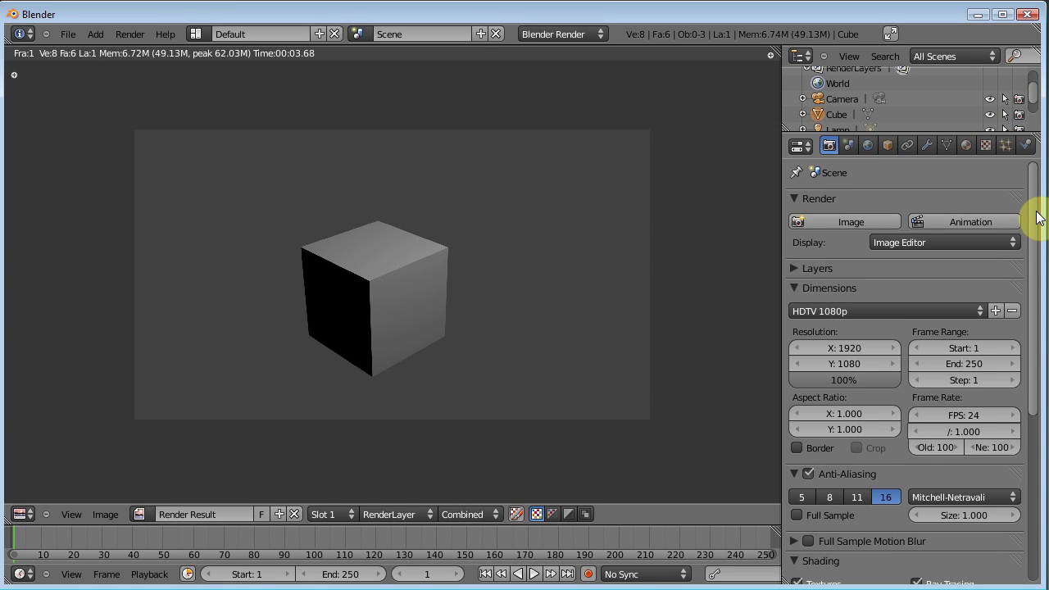
- Review the render dimensions, anti-aliasing, output path and file format settings
mouse_move(1036, 217)
left_mouse_down()
mouse_move(1029, 405)
mouse_move(1033, 136)
left_mouse_up()
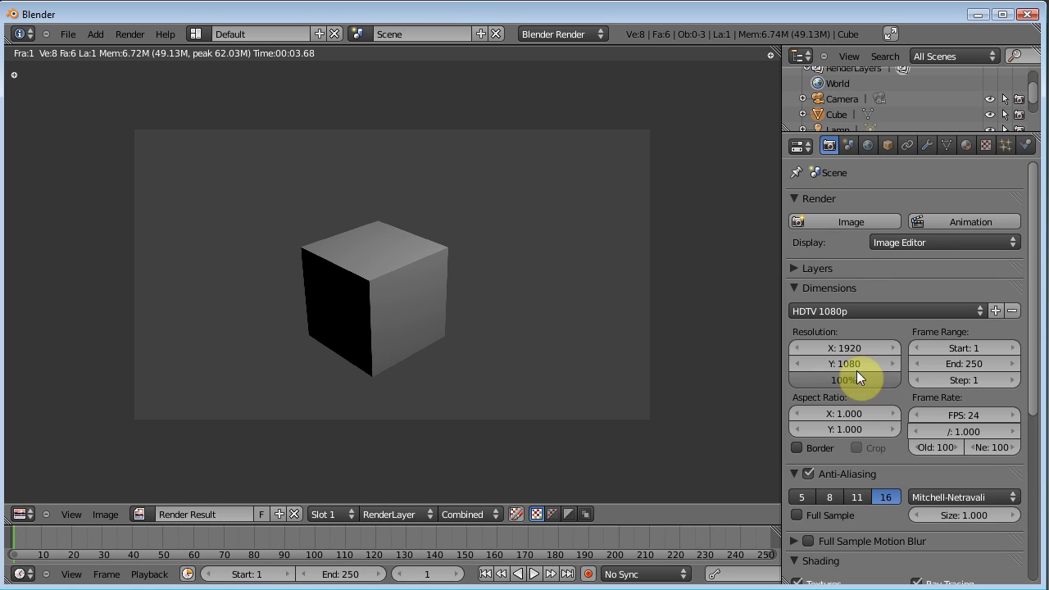
left_click_drag(1026, 265, 1008, 428)
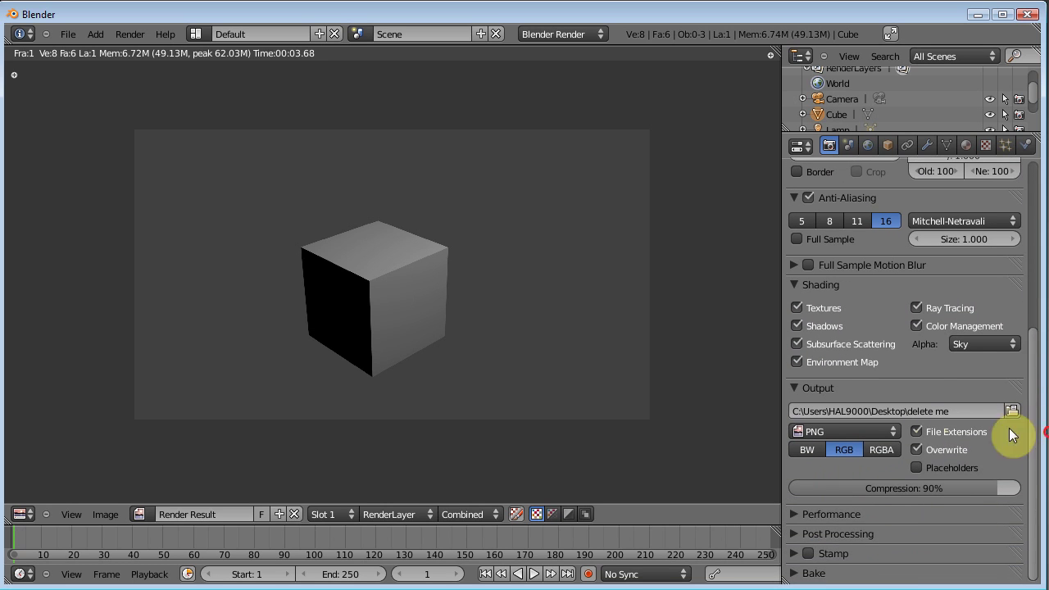
left_click(844, 431)
left_click(885, 449)
left_click_drag(1031, 373, 1031, 226)
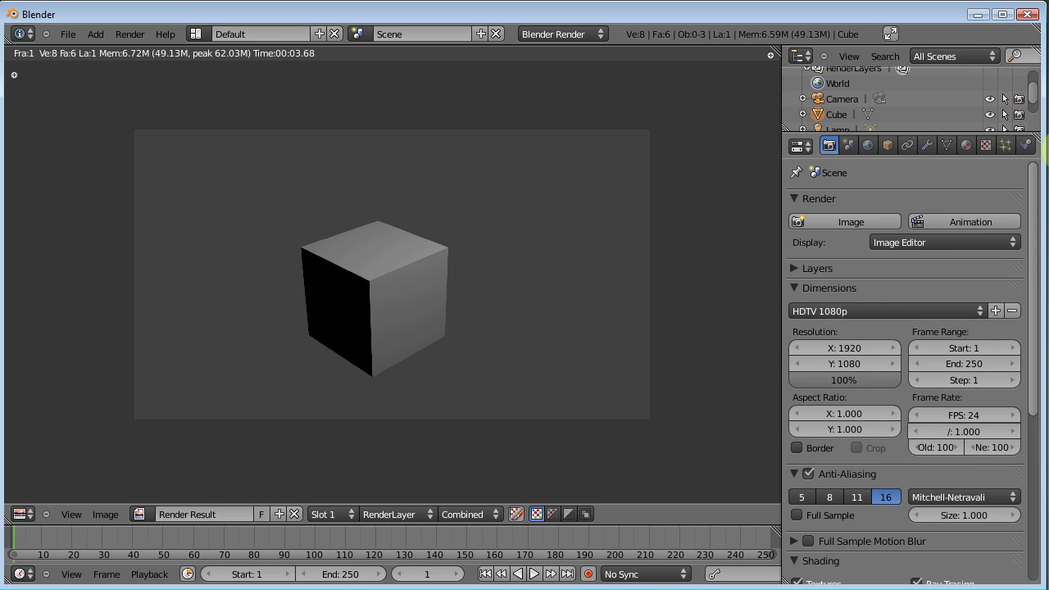